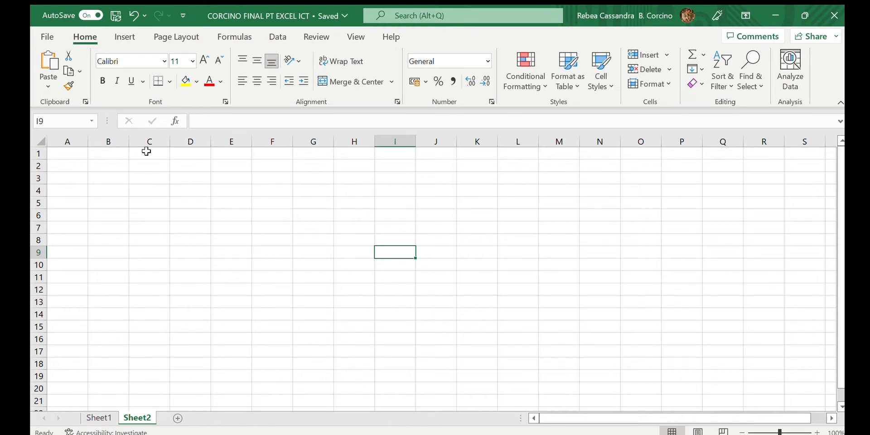
# - Enter the heading FV Function in cell A1
pyautogui.click(80, 155)
pyautogui.write('FV')
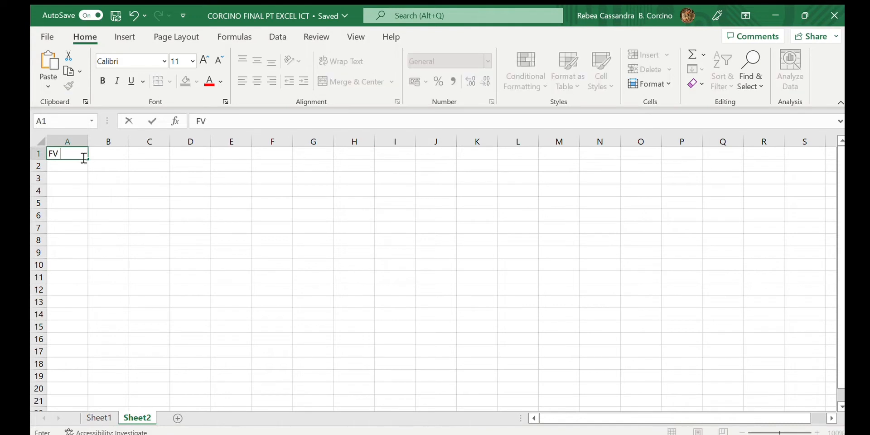
pyautogui.write(' Function')
pyautogui.press('Return')
pyautogui.press('Return')
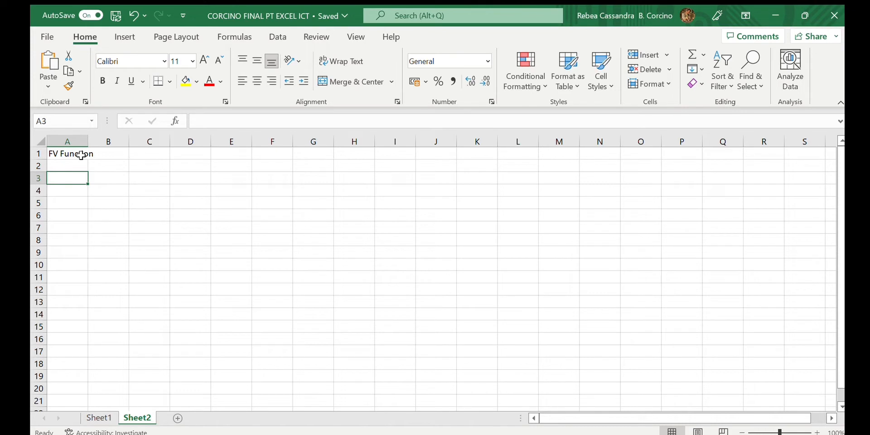
# - Begin an FV formula in cell A3
pyautogui.write('=')
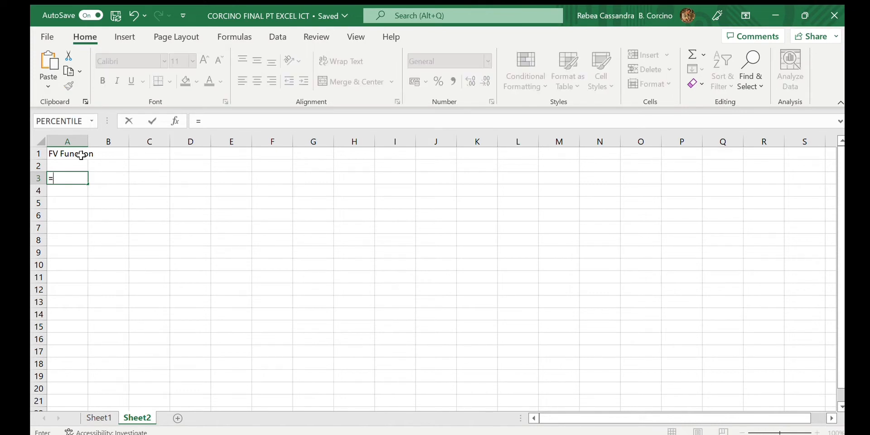
pyautogui.write('FV Function')
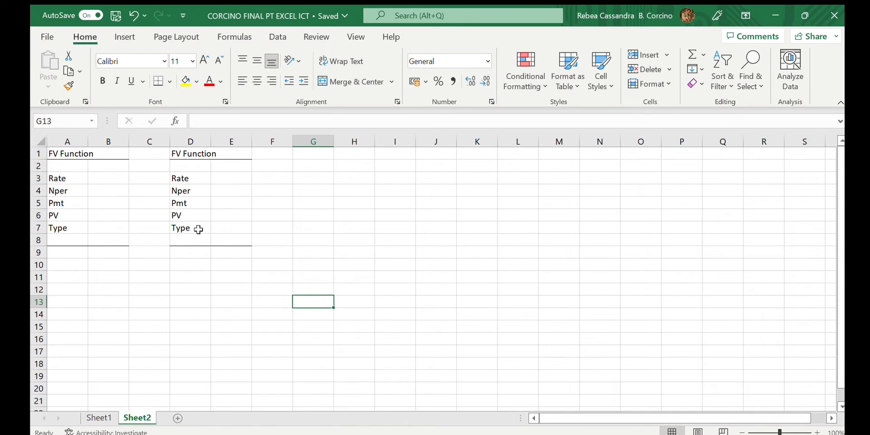
# - Fill B3 to B7 with Rate 20%, Nper 5, Pmt 3, PV -150 and Type 0
pyautogui.click(106, 182)
pyautogui.write('20')
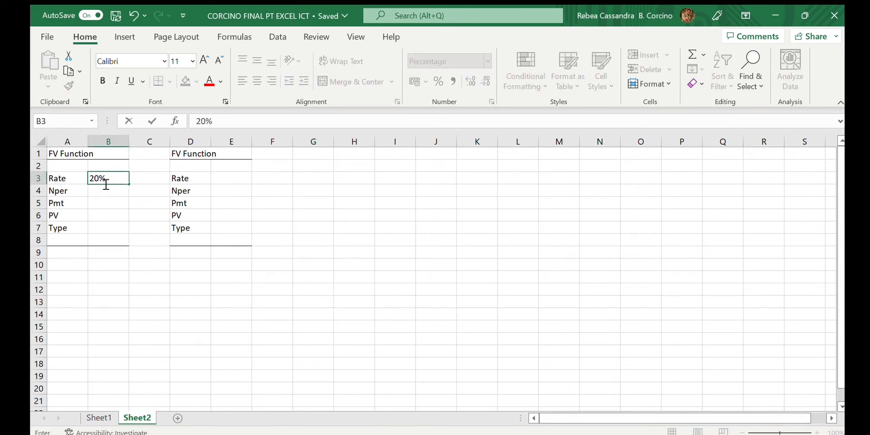
pyautogui.press('Return')
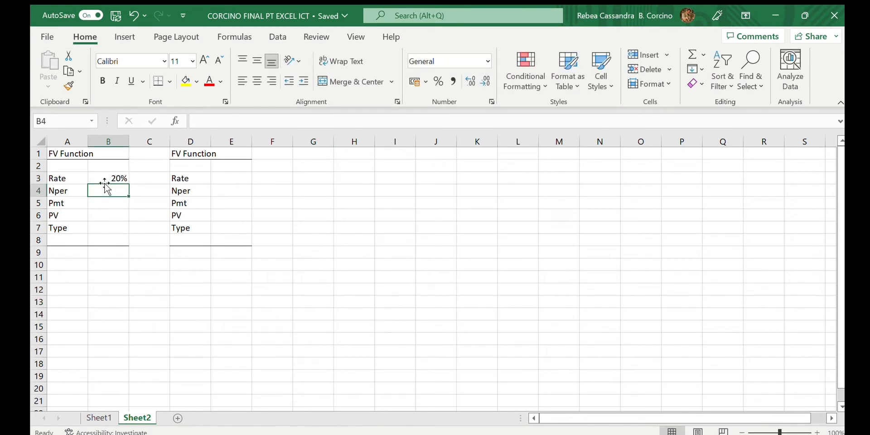
pyautogui.write('5')
pyautogui.press('Return')
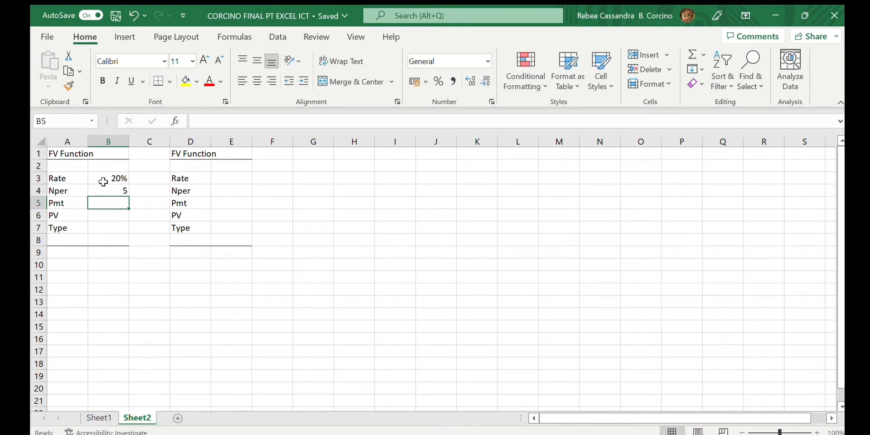
pyautogui.write('3')
pyautogui.press('Return')
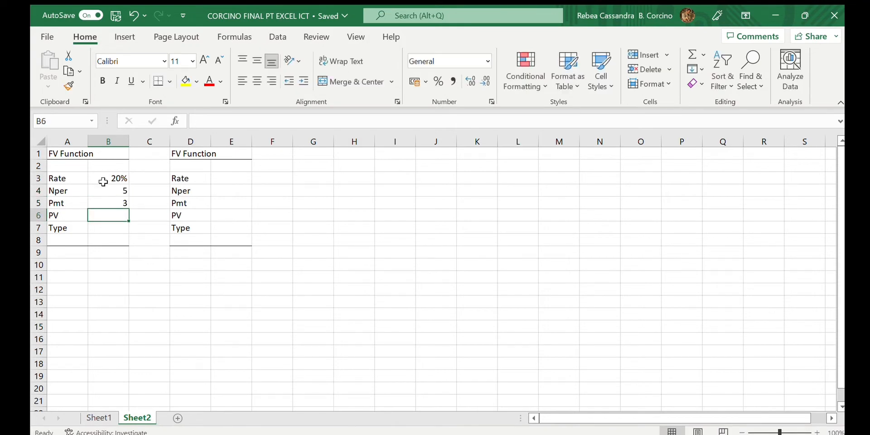
pyautogui.write('-150')
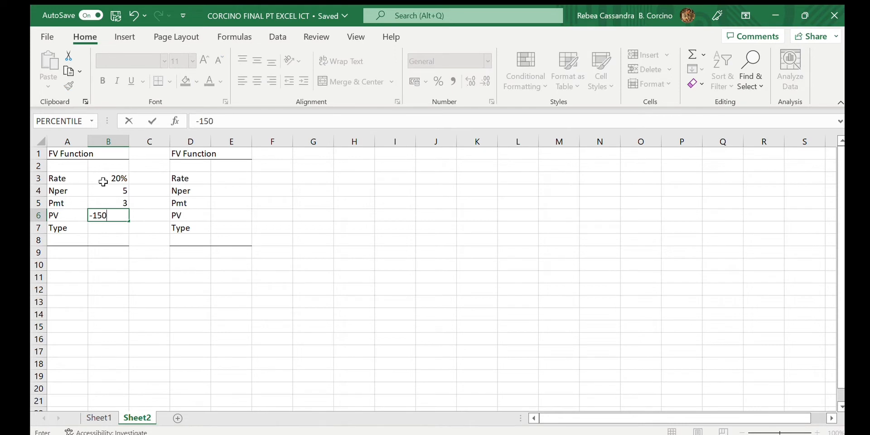
pyautogui.press('Return')
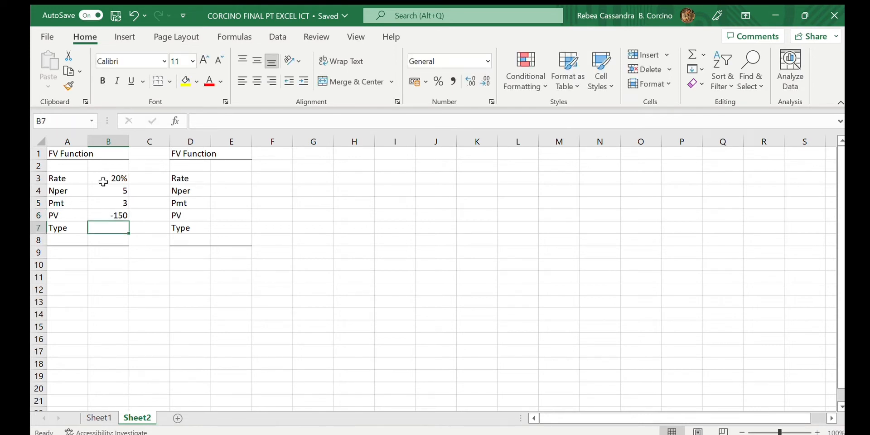
pyautogui.write('0')
pyautogui.press('Return')
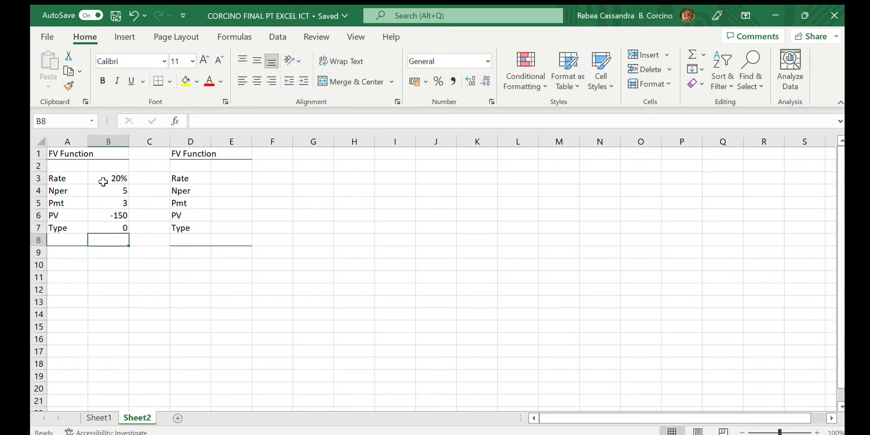
# - Enter the formula =FV(B3,B4,B5,B6,B7) in cell B9
pyautogui.click(111, 252)
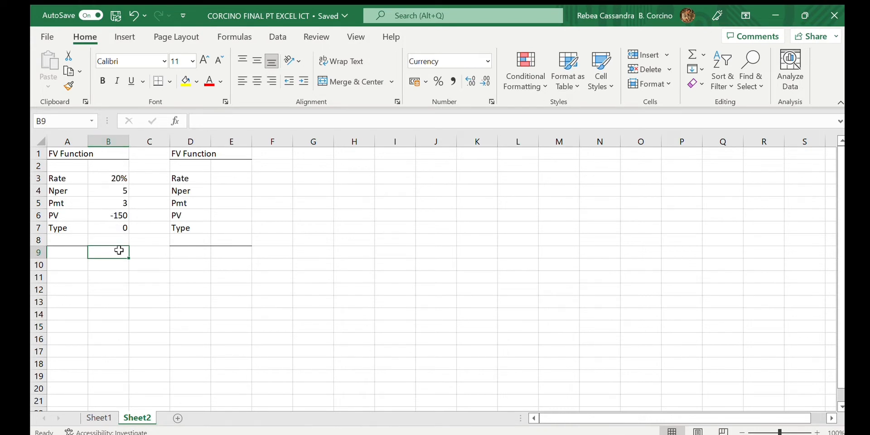
pyautogui.write('=')
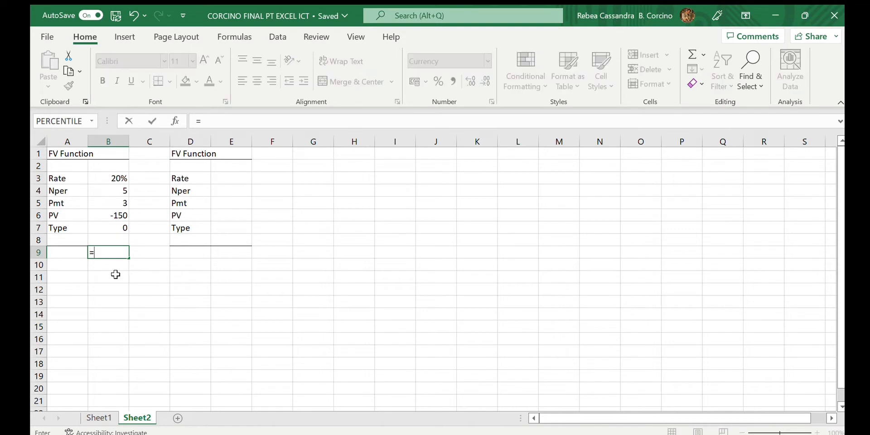
pyautogui.write('FV(')
pyautogui.click(121, 177)
pyautogui.write(',')
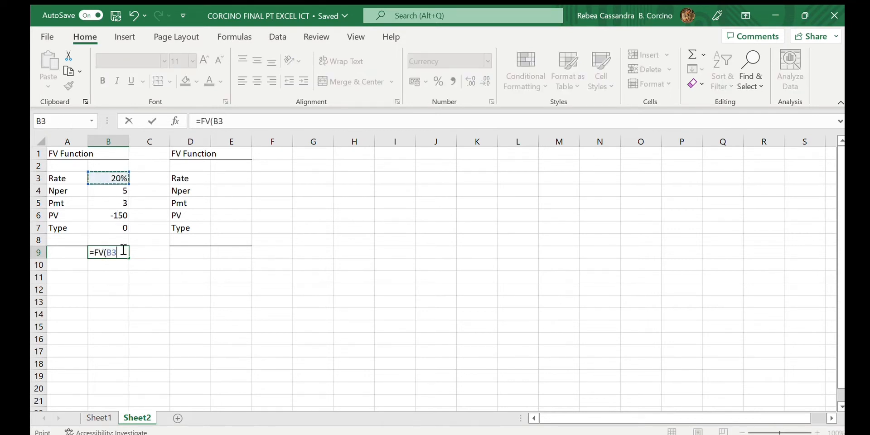
pyautogui.click(116, 191)
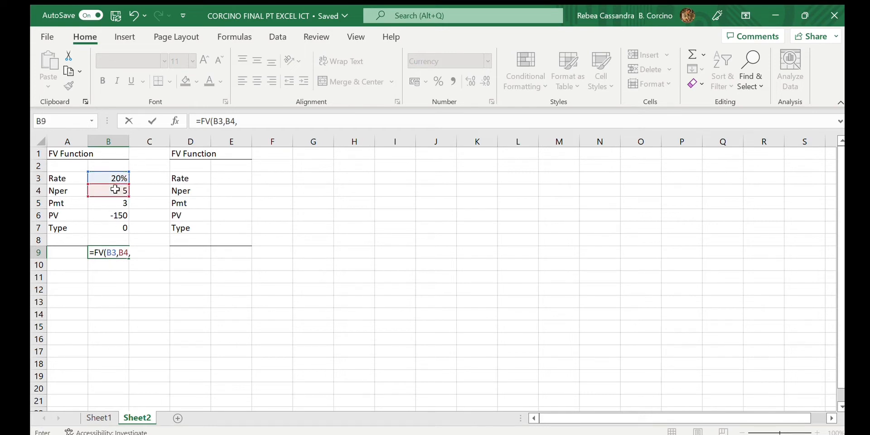
pyautogui.write(',')
pyautogui.click(116, 201)
pyautogui.write(',')
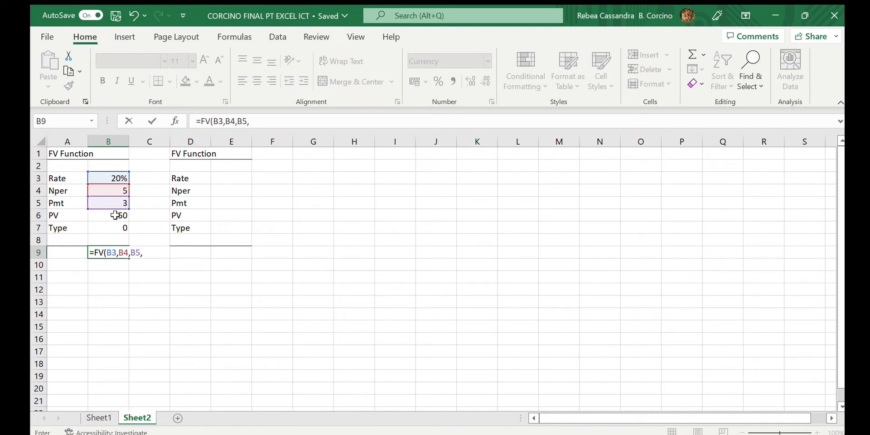
pyautogui.click(116, 216)
pyautogui.write(',')
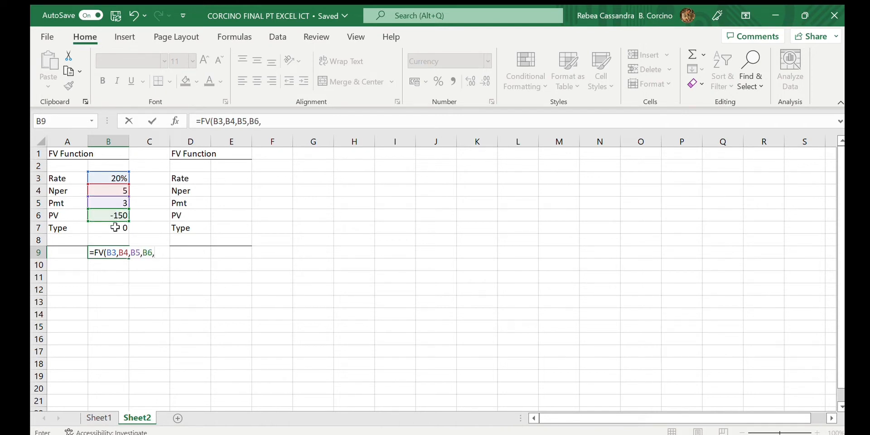
pyautogui.click(115, 227)
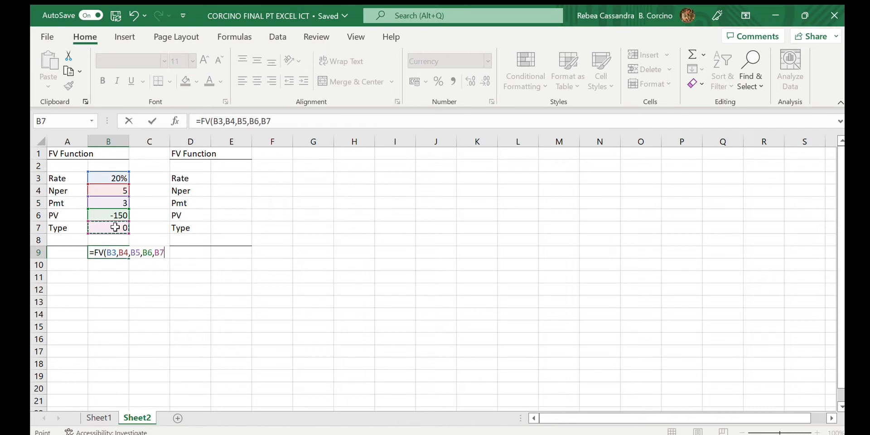
pyautogui.write(')')
pyautogui.press('Return')
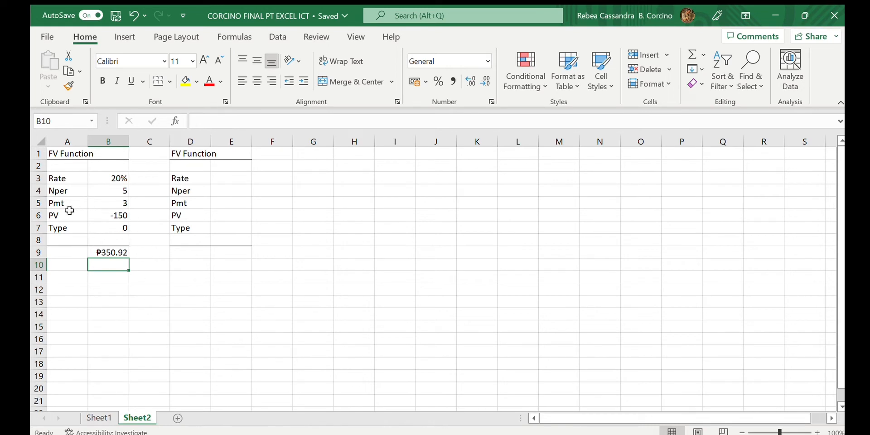
# - Change the PV in B6 to 150 and undo that change
pyautogui.click(118, 218)
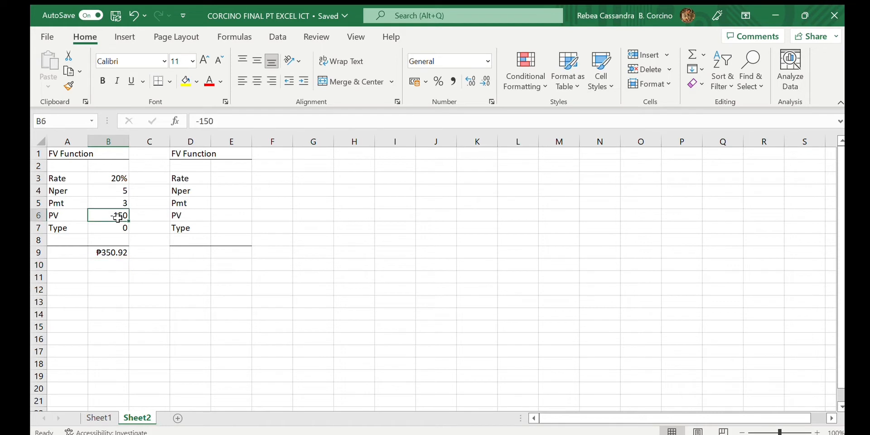
pyautogui.press('BackSpace')
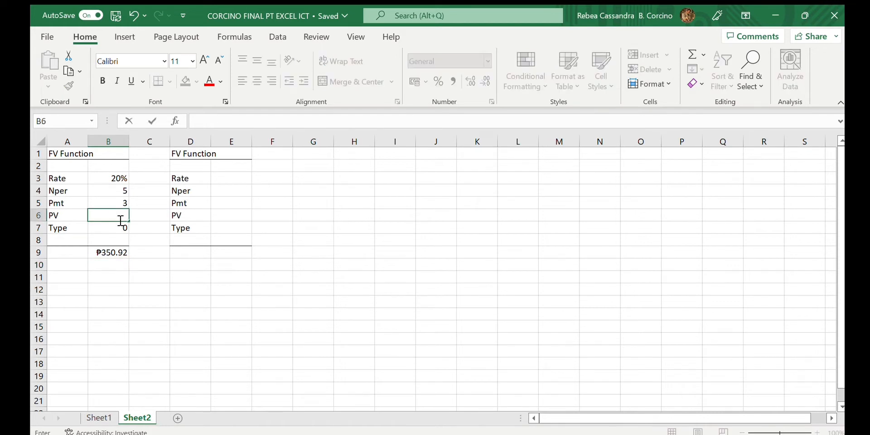
pyautogui.write('150')
pyautogui.press('Return')
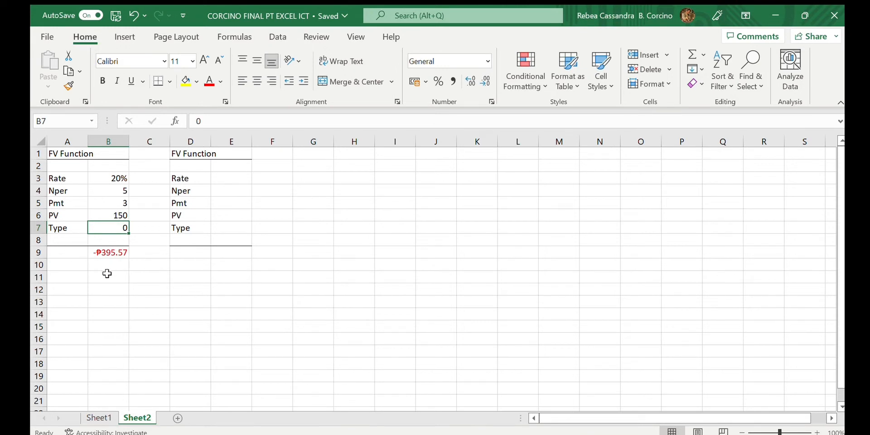
pyautogui.click(133, 16)
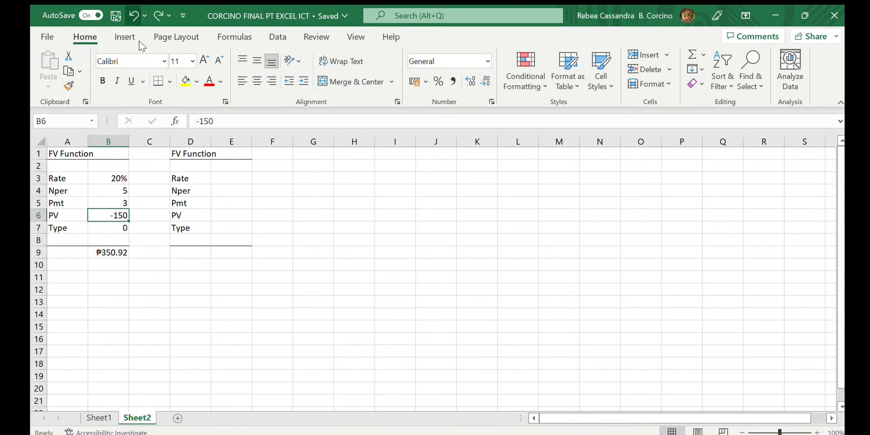
# - Fill E3 to E7 with Rate 10%, Nper 3, Pmt 1, PV -100 and Type 0
pyautogui.click(236, 177)
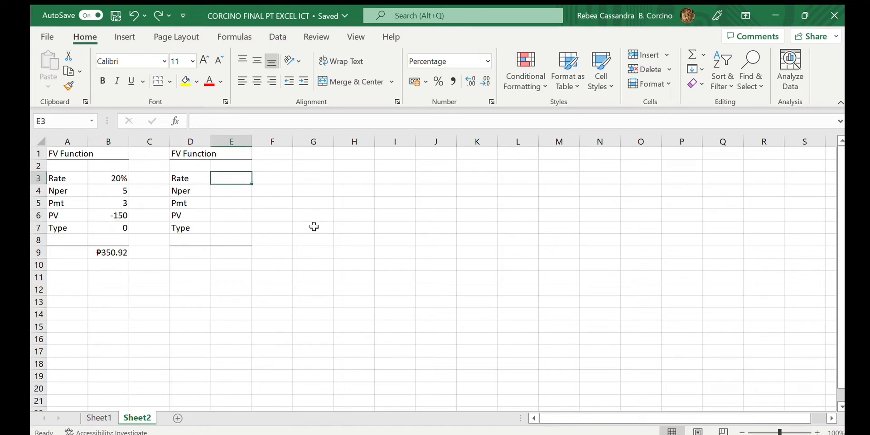
pyautogui.write('10')
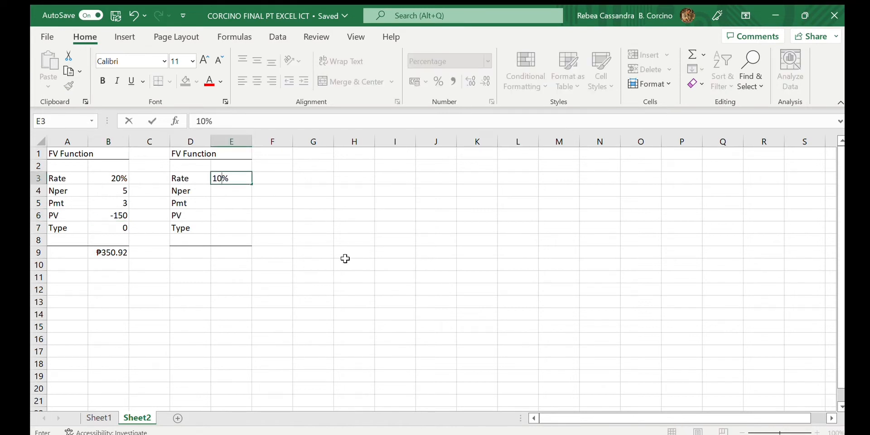
pyautogui.press('Return')
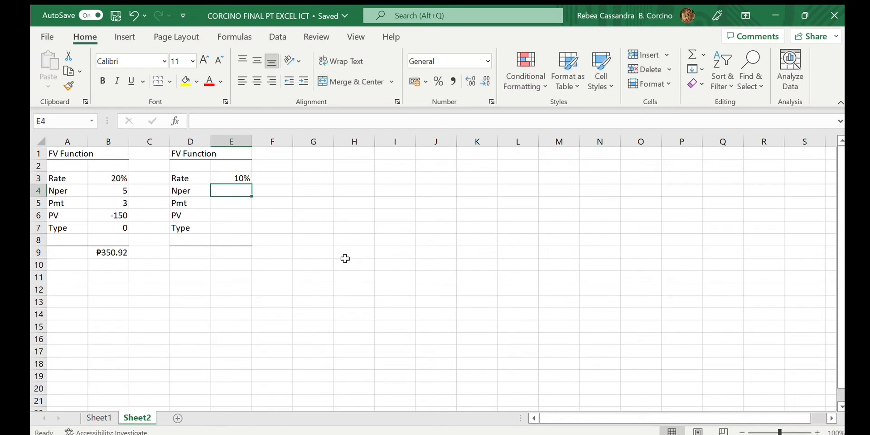
pyautogui.write('3')
pyautogui.press('Return')
pyautogui.write('1')
pyautogui.press('Return')
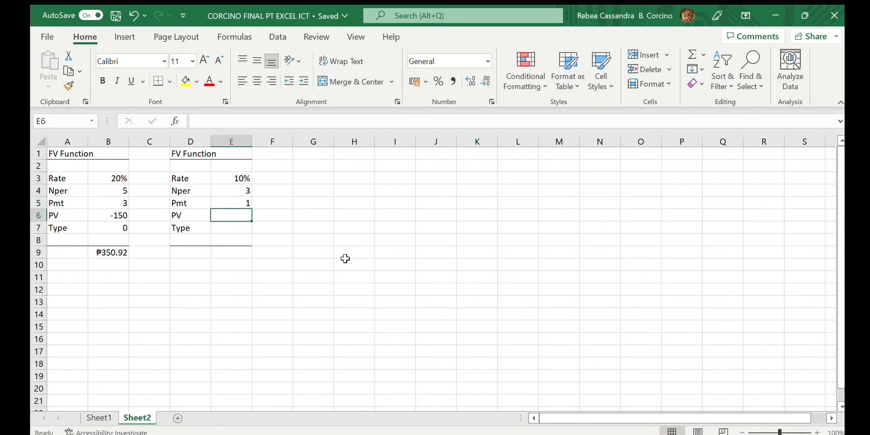
pyautogui.write('-100')
pyautogui.press('Return')
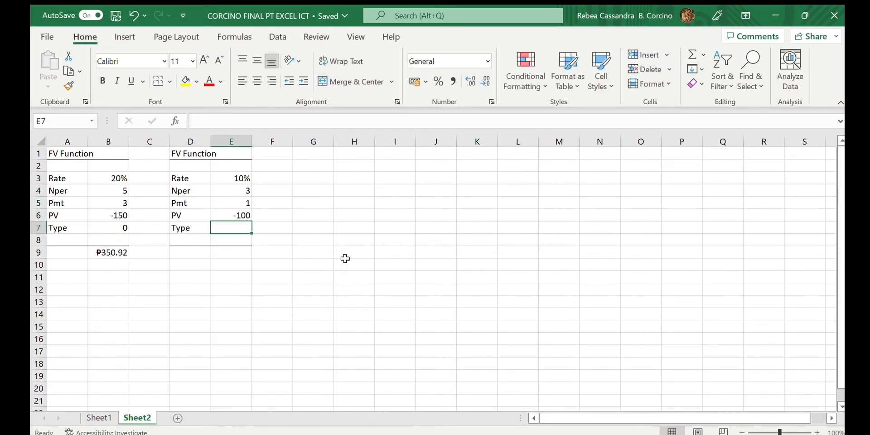
pyautogui.write('0')
pyautogui.press('Return')
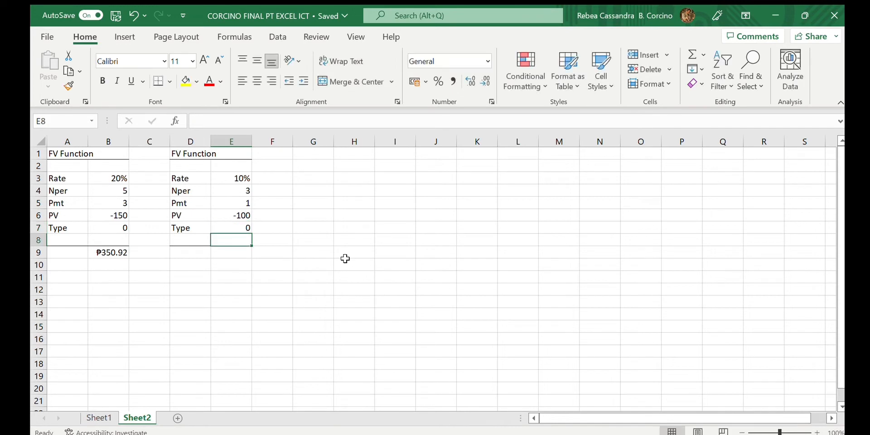
# - Enter the formula =FV(E3:E7) in cell E9 using the range E3:E7
pyautogui.click(244, 254)
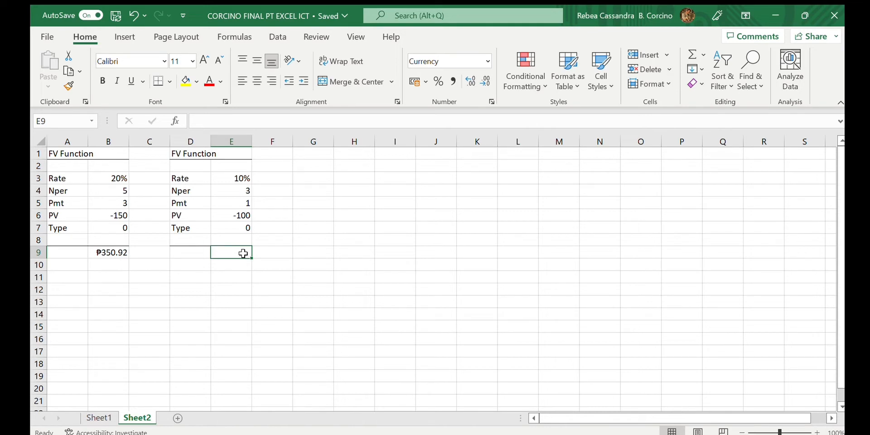
pyautogui.write('=')
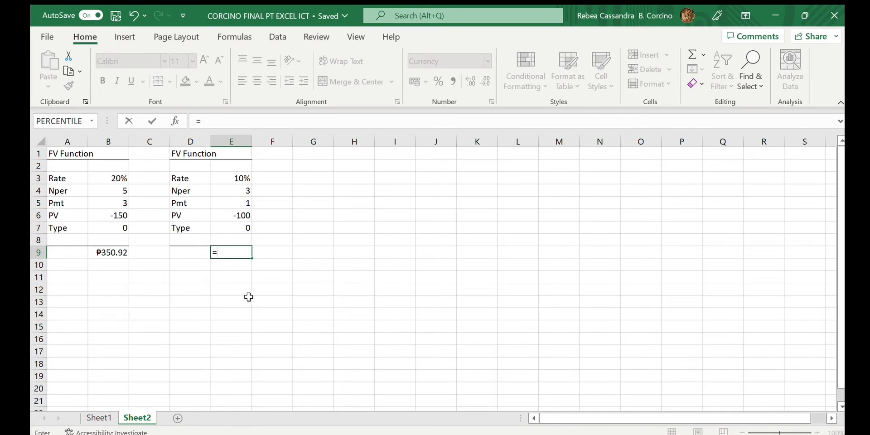
pyautogui.write('FV(')
pyautogui.moveTo(240, 177); pyautogui.dragTo(240, 227)
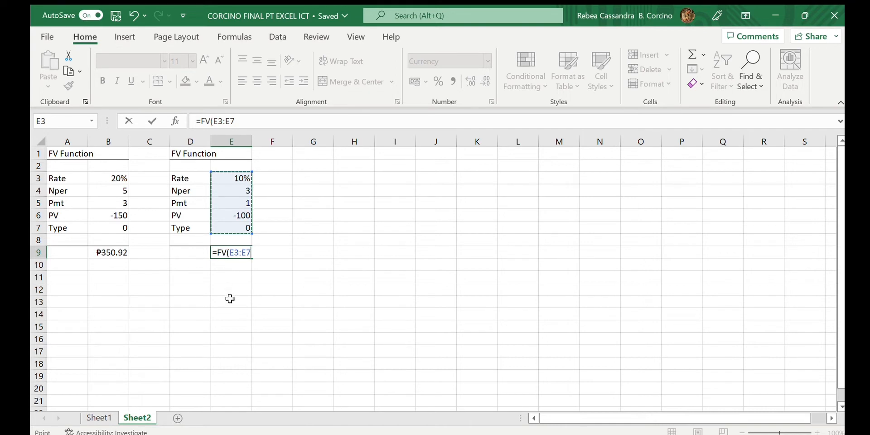
pyautogui.press('Return')
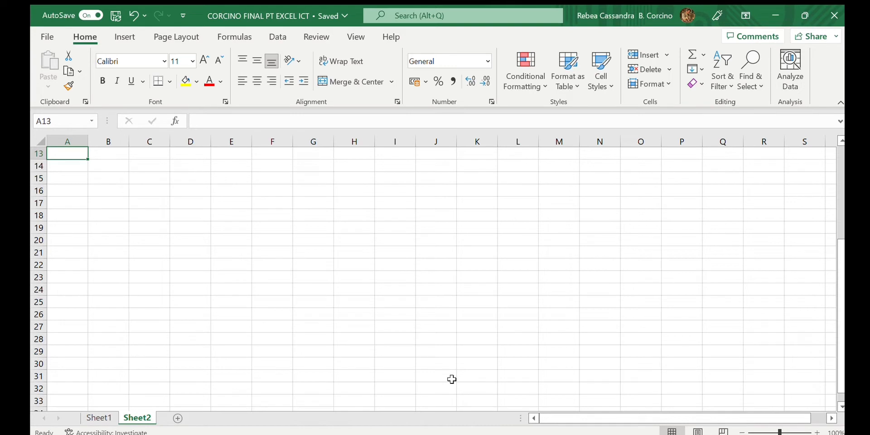
# - Enter the heading "FV Schedule Function" in cell A13
pyautogui.write('FV Sch')
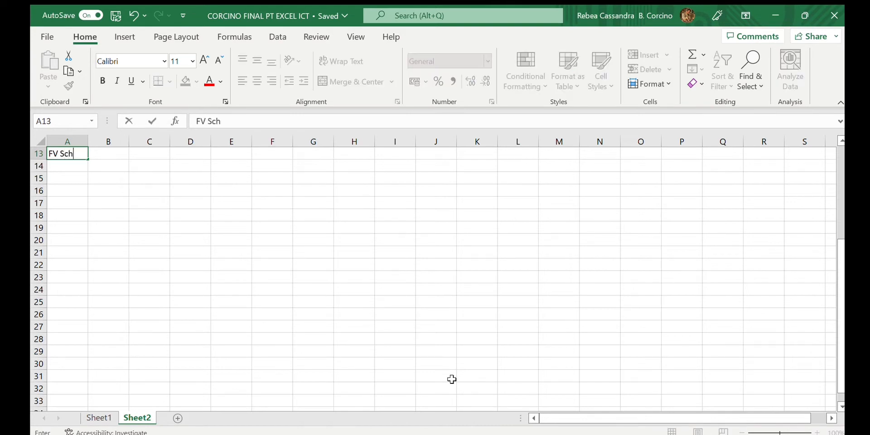
pyautogui.write('edule Fun')
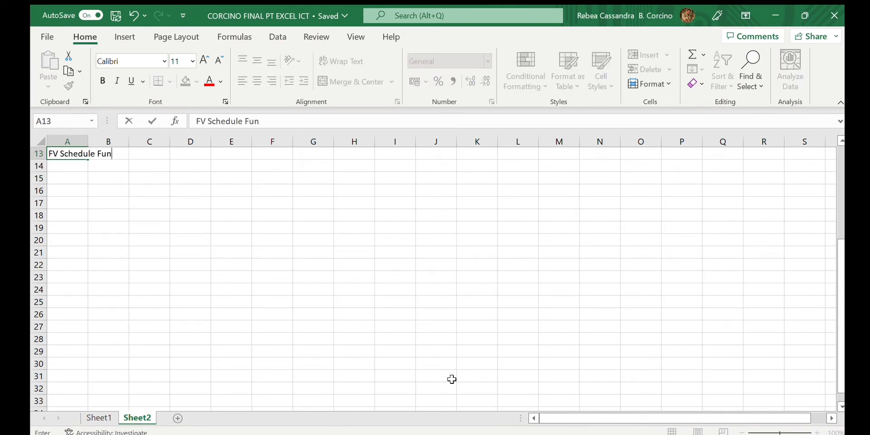
pyautogui.write('ction')
pyautogui.click(75, 178)
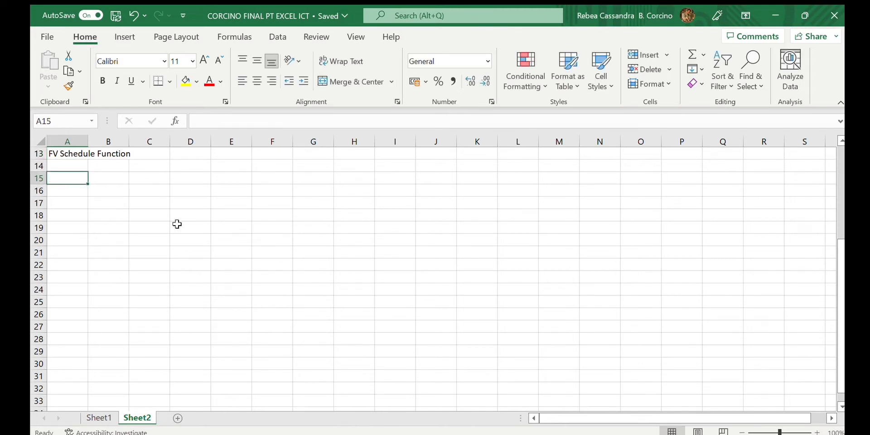
pyautogui.write('=')
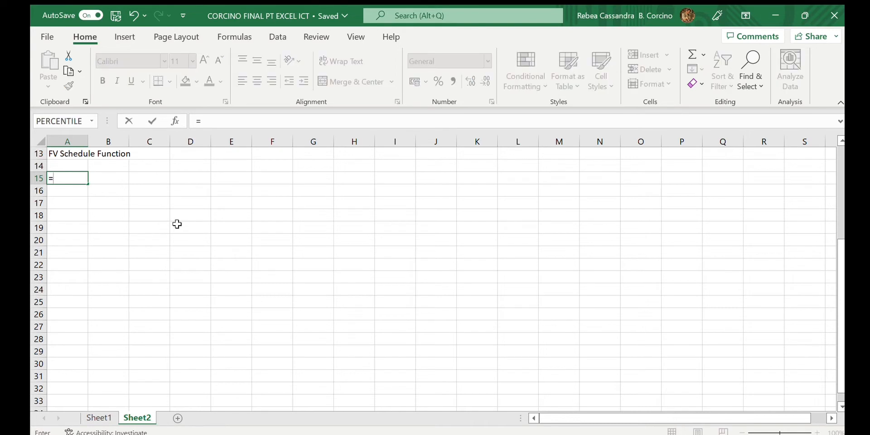
pyautogui.write('FV')
pyautogui.write('SCHEDULE(')
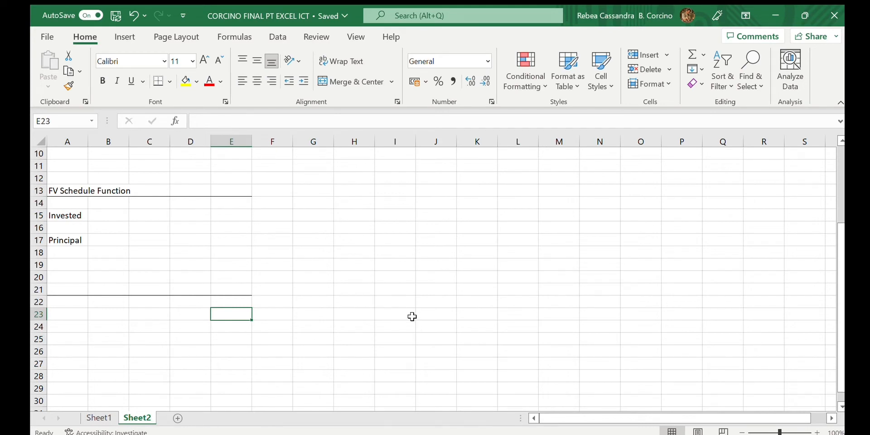
# - Enter 150 as the Invested amount in E15 and 150 as the Principal in E17
pyautogui.click(234, 219)
pyautogui.write('1')
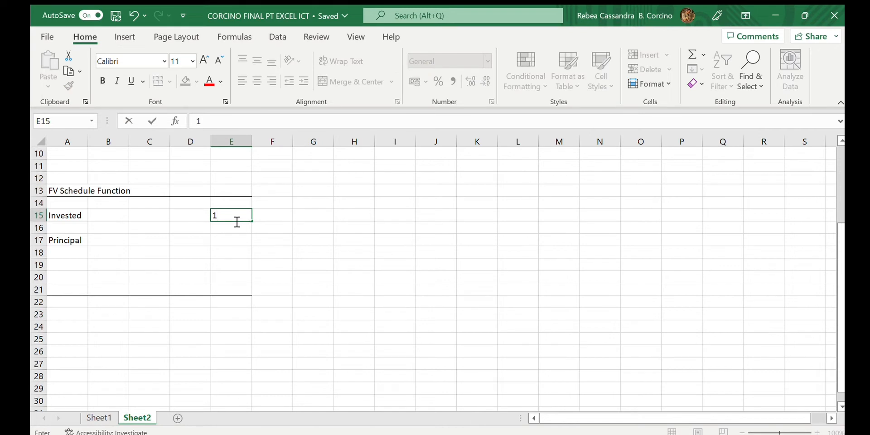
pyautogui.write('50')
pyautogui.press('Return')
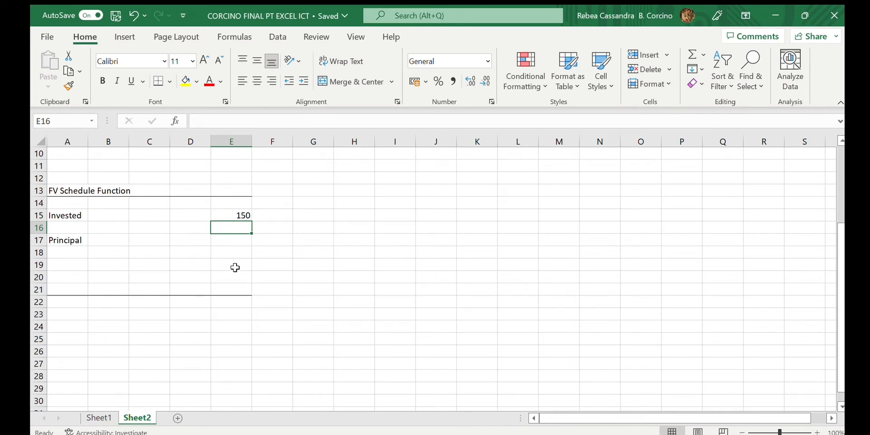
pyautogui.click(234, 241)
pyautogui.write('150')
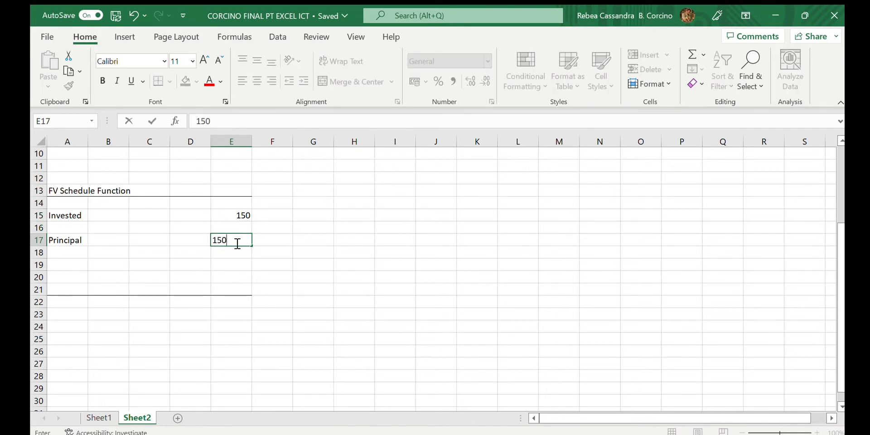
pyautogui.press('Return')
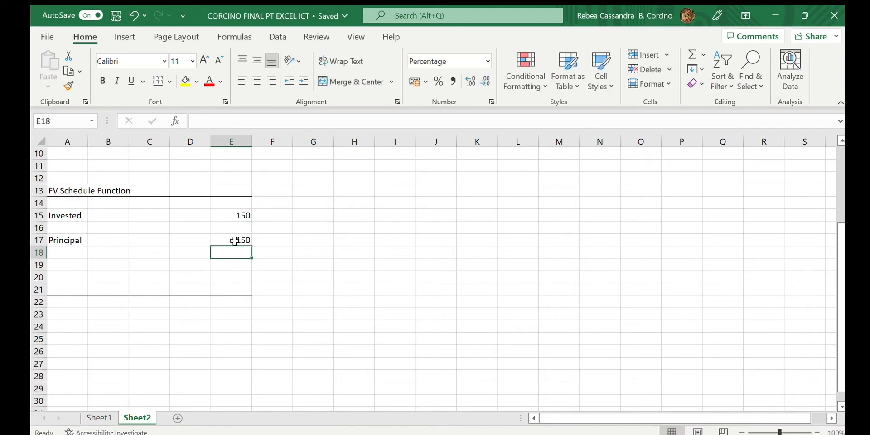
# - Fill the years 2018, 2019, 2020 in D18:D20 with rates 7%, 8% and 9% in E18:E20
pyautogui.click(197, 253)
pyautogui.write('2')
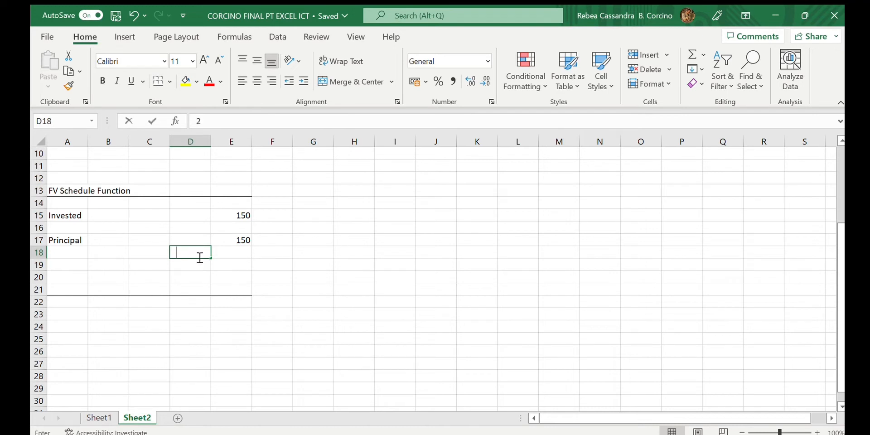
pyautogui.write('018')
pyautogui.press('Tab')
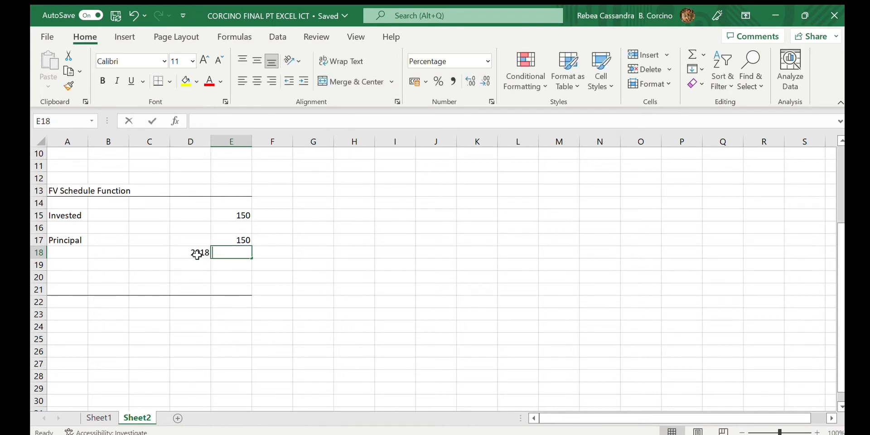
pyautogui.write('7')
pyautogui.press('Return')
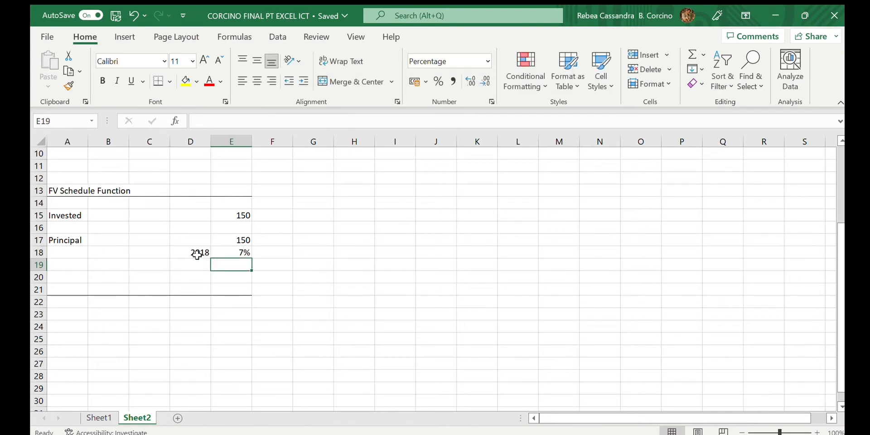
pyautogui.click(198, 264)
pyautogui.write('2019')
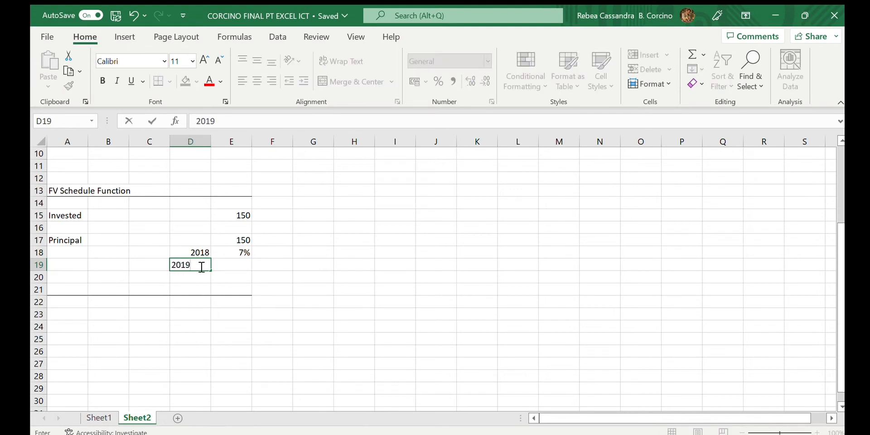
pyautogui.press('Tab')
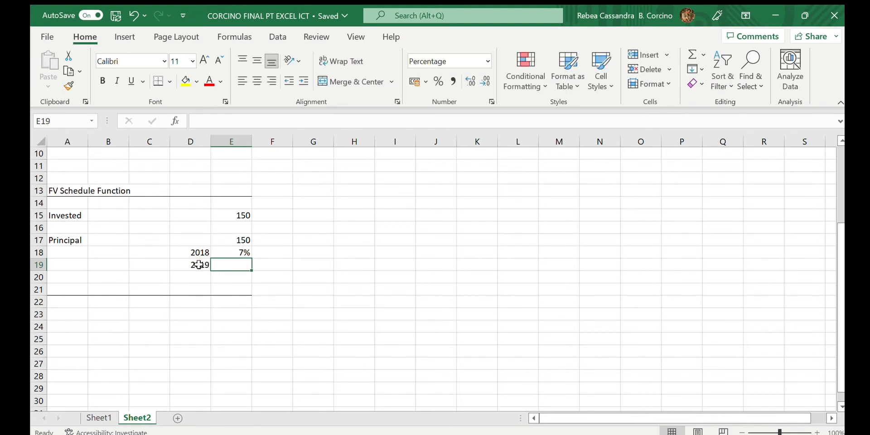
pyautogui.write('8')
pyautogui.press('Return')
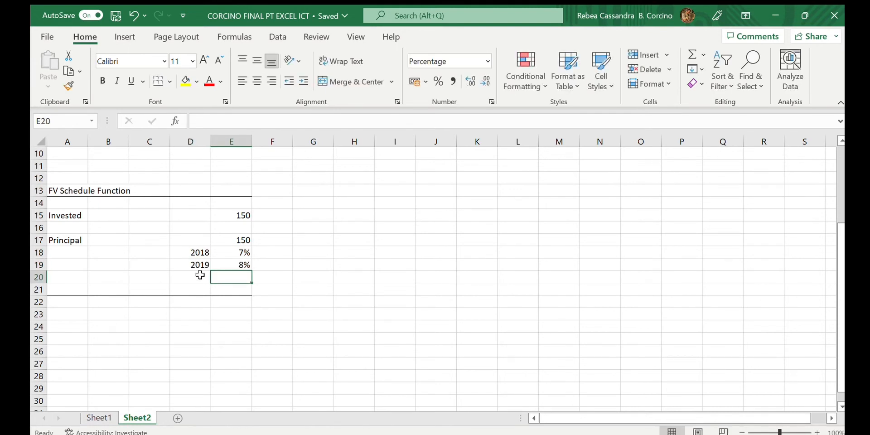
pyautogui.click(200, 277)
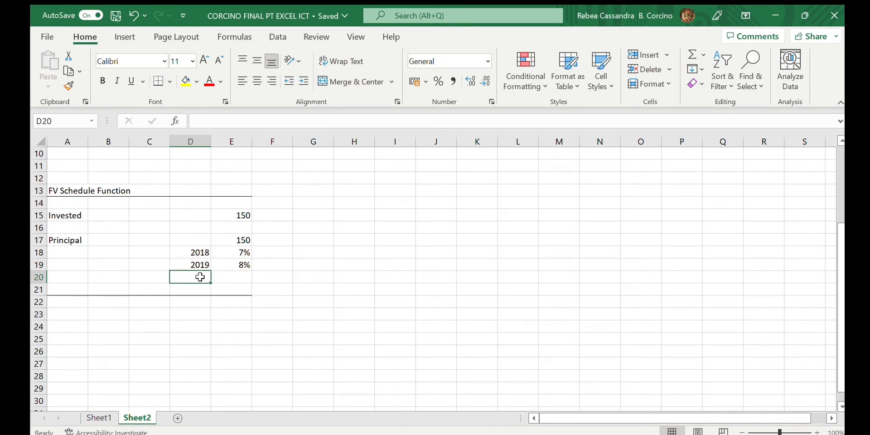
pyautogui.write('2020')
pyautogui.click(237, 278)
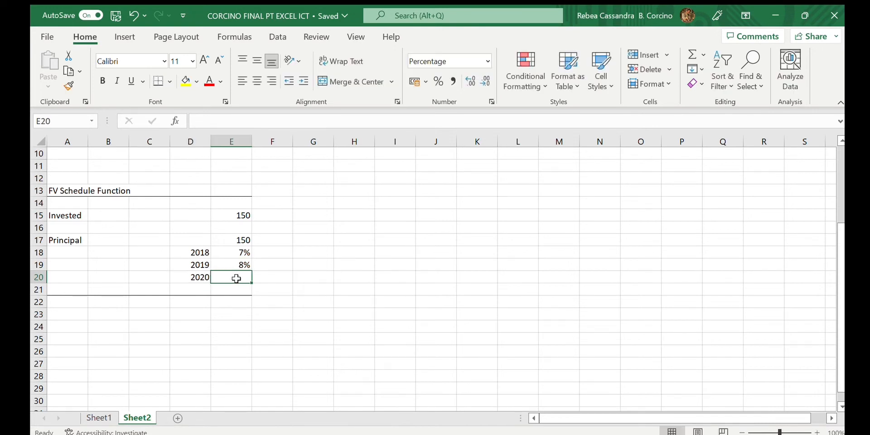
pyautogui.write('9')
pyautogui.press('Return')
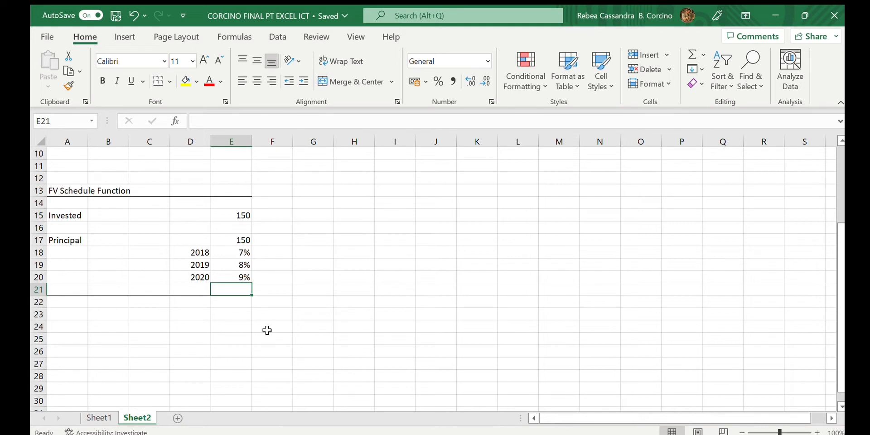
# - Enter the formula =FVSCHEDULE(E17,E18:E20) in E22, using the principal and the rate range
pyautogui.click(239, 305)
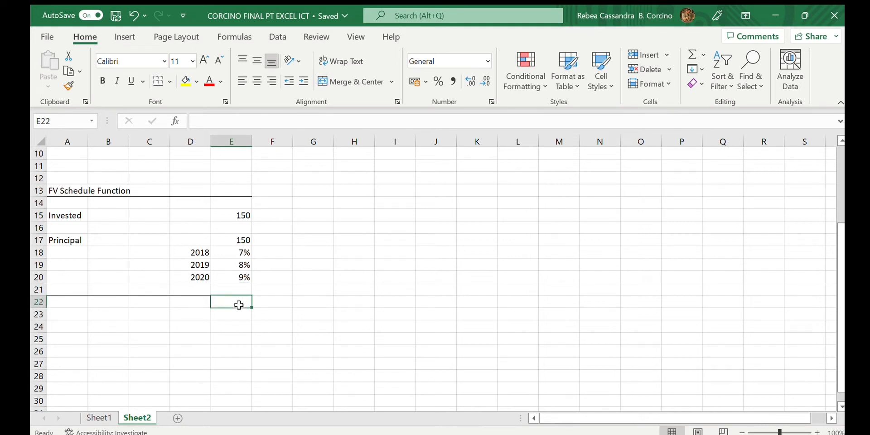
pyautogui.write('=')
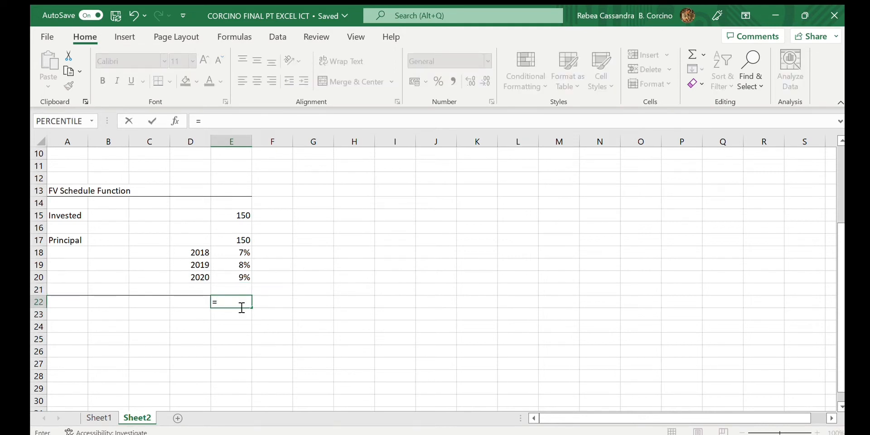
pyautogui.write('FV')
pyautogui.doubleClick(247, 322)
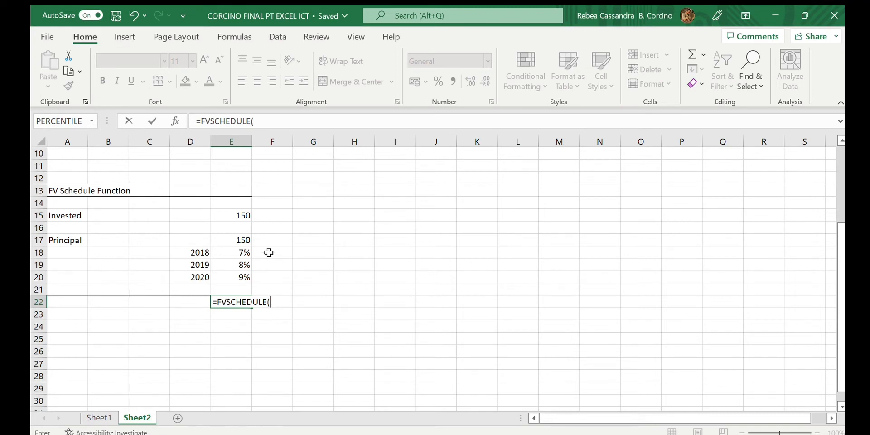
pyautogui.click(243, 241)
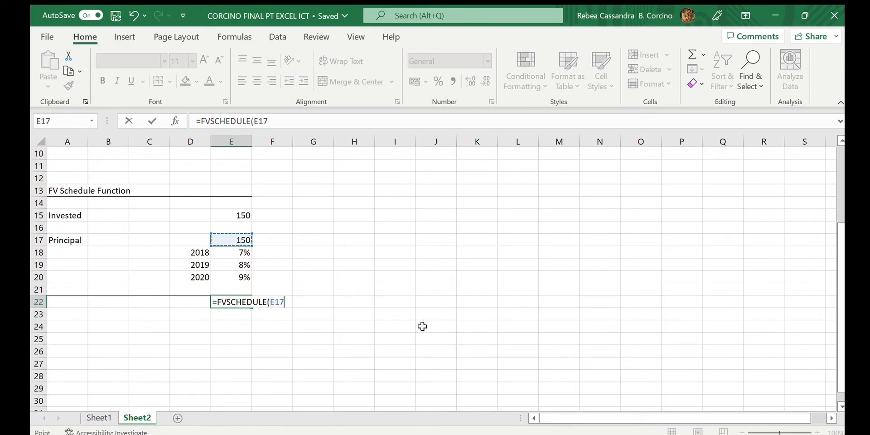
pyautogui.write(',')
pyautogui.moveTo(245, 253); pyautogui.dragTo(247, 276)
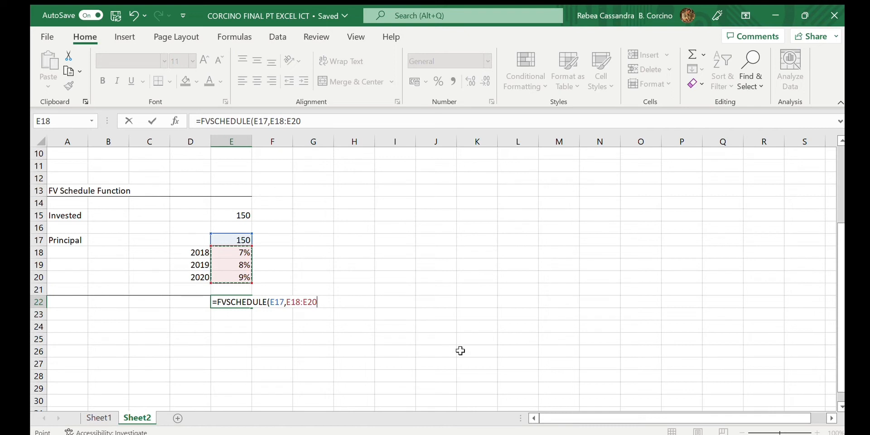
pyautogui.write(')')
pyautogui.press('Return')
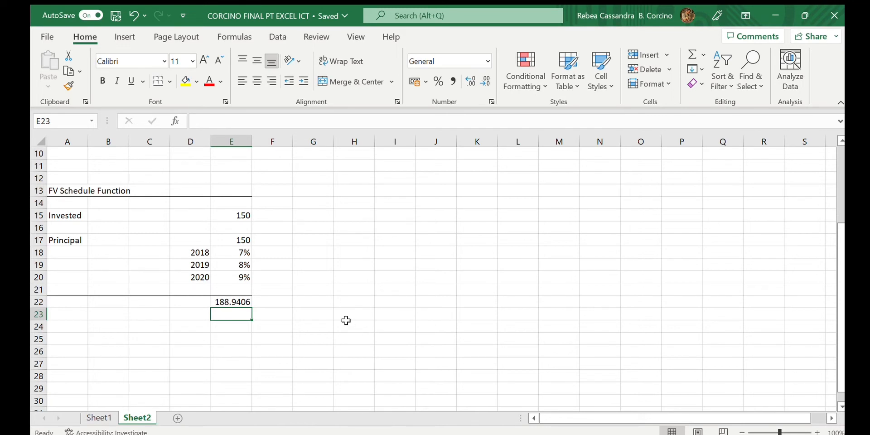
# - Edit the principal in E17 to add a dollar sign so it reads $150
pyautogui.click(242, 240)
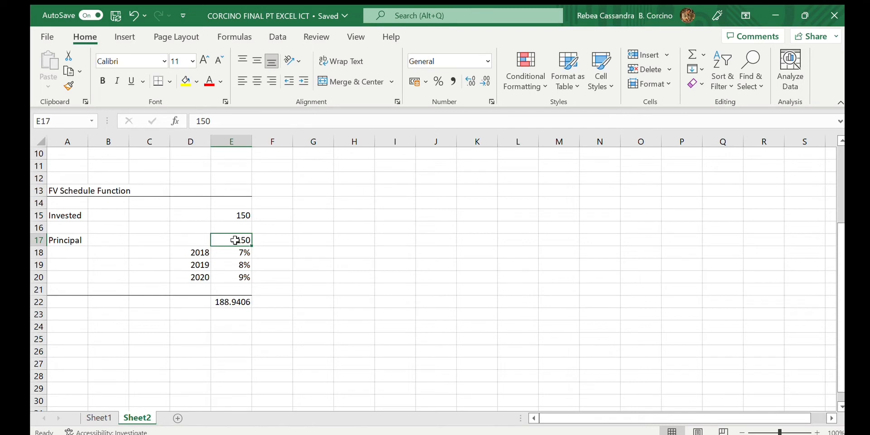
pyautogui.doubleClick(235, 240)
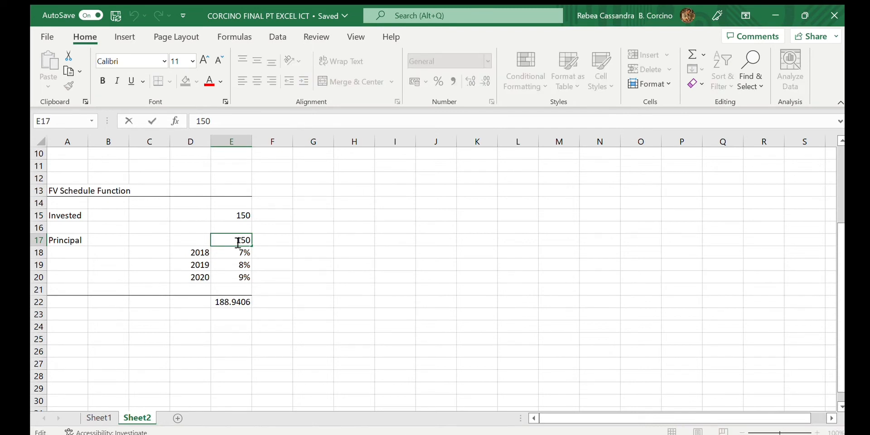
pyautogui.write('$')
pyautogui.press('Return')
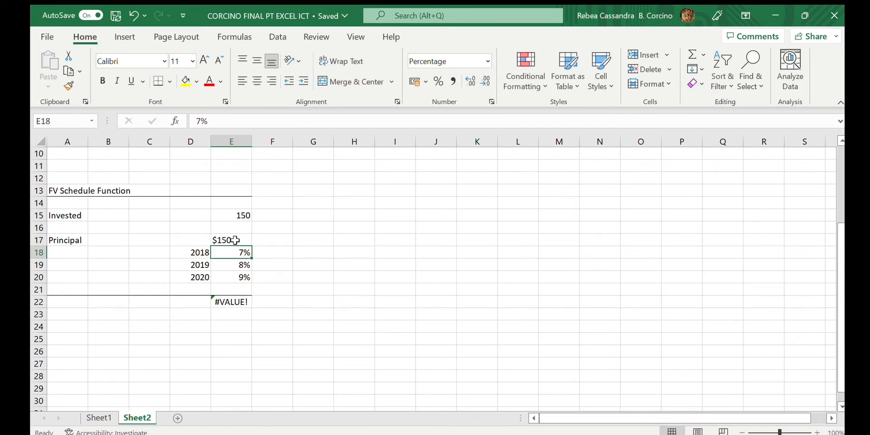
# - Inspect the FVSCHEDULE formula and its result in E22
pyautogui.click(239, 301)
pyautogui.doubleClick(241, 304)
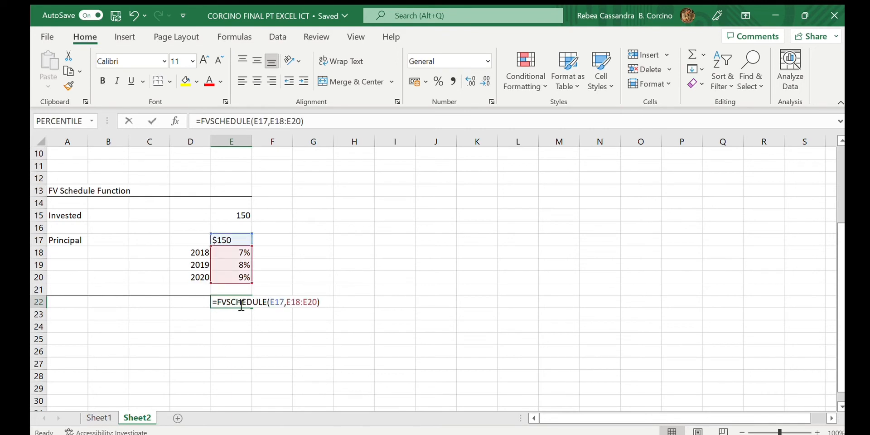
pyautogui.click(323, 276)
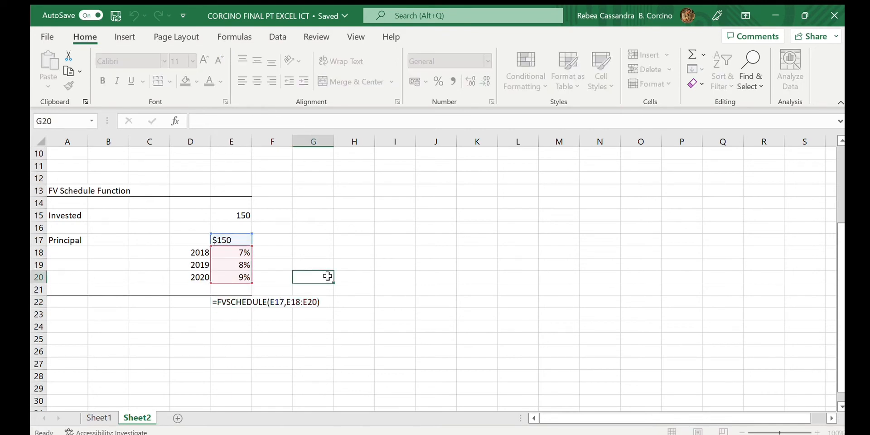
pyautogui.click(243, 300)
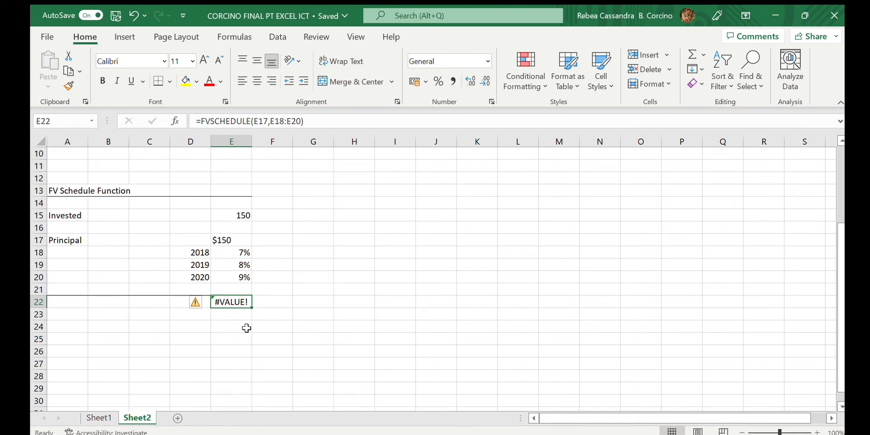
# - Enter the heading "PV Function" in cell A26 further down the sheet
pyautogui.scroll(-5, 612, 202)
pyautogui.click(313, 227)
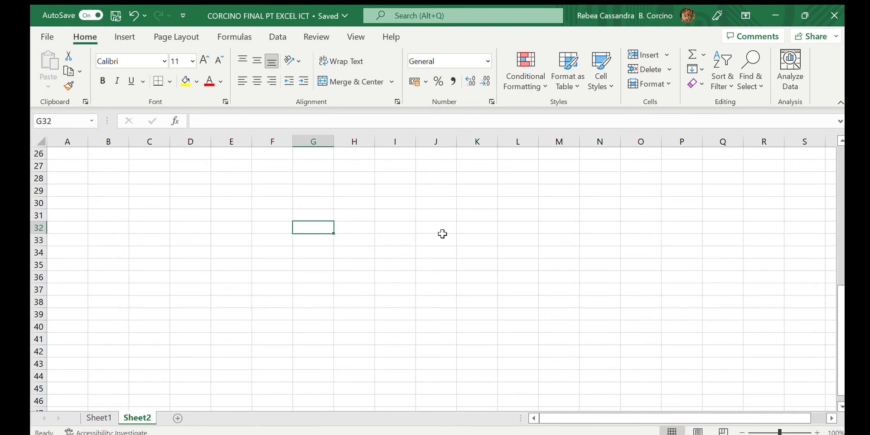
pyautogui.click(83, 156)
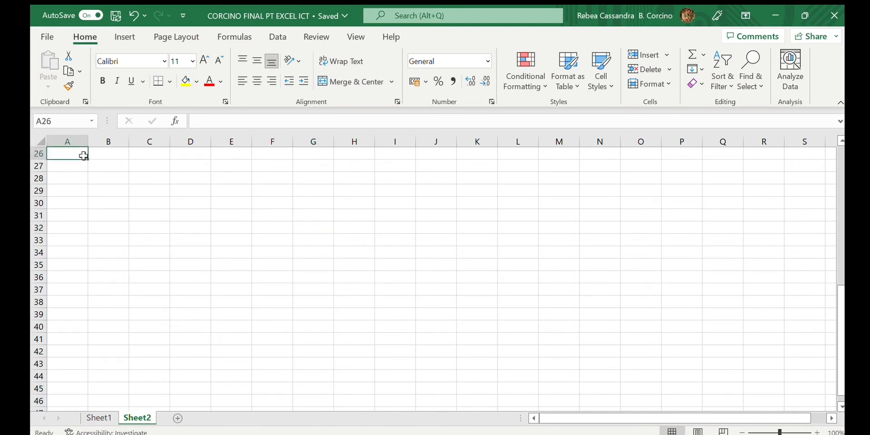
pyautogui.write('PV Function')
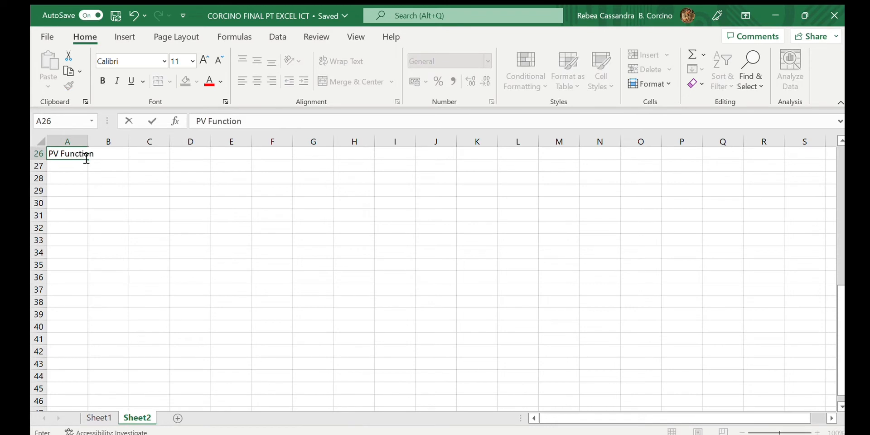
pyautogui.press('Return')
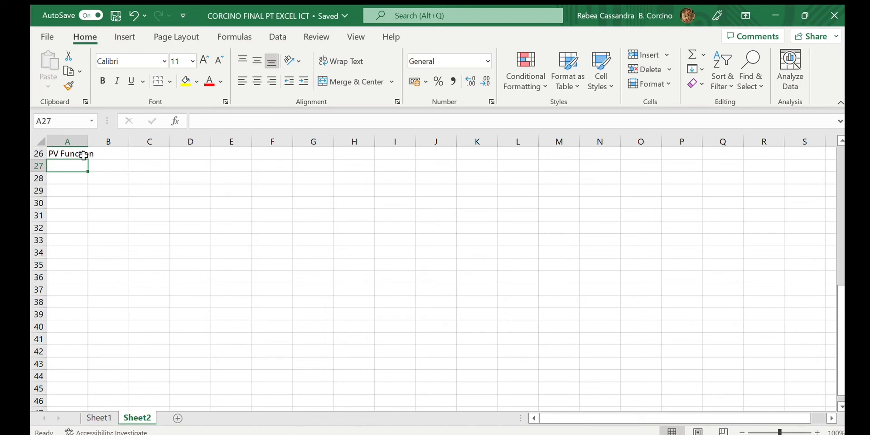
pyautogui.press('Down')
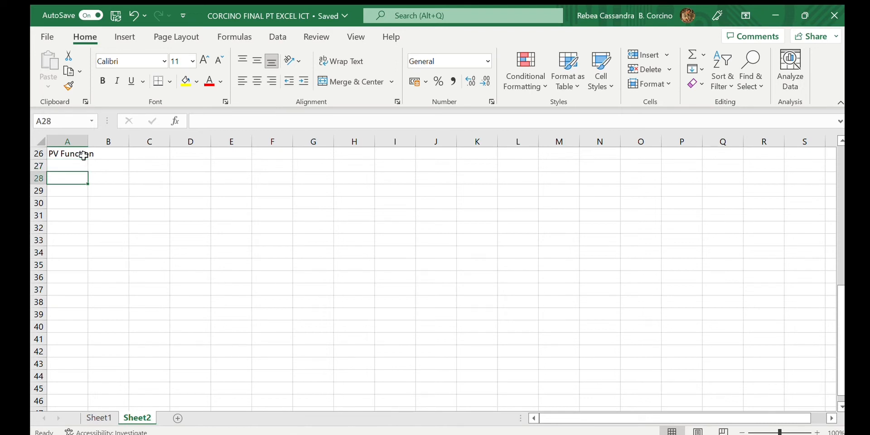
pyautogui.write('=')
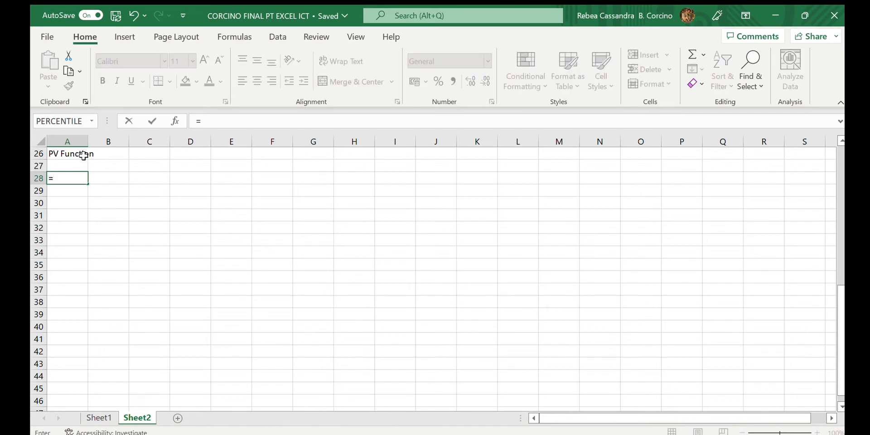
pyautogui.write('PV(')
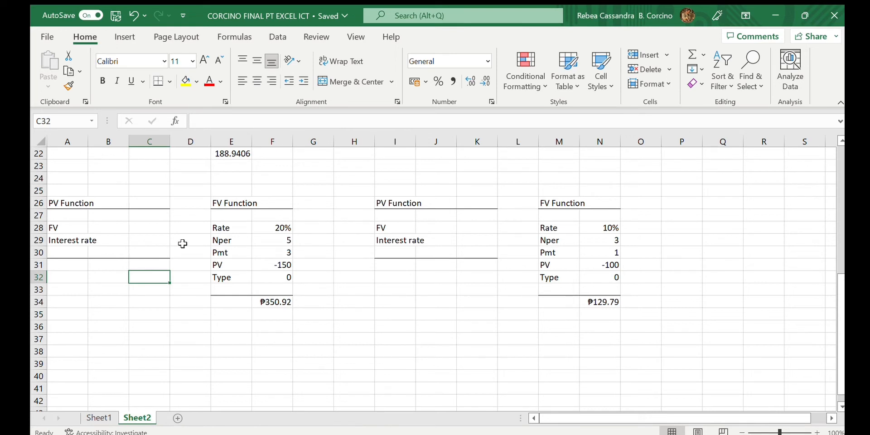
# - Enter the future value 150 in C28 and the interest rate 20% in C29 of the PV Function block
pyautogui.click(159, 229)
pyautogui.write('150')
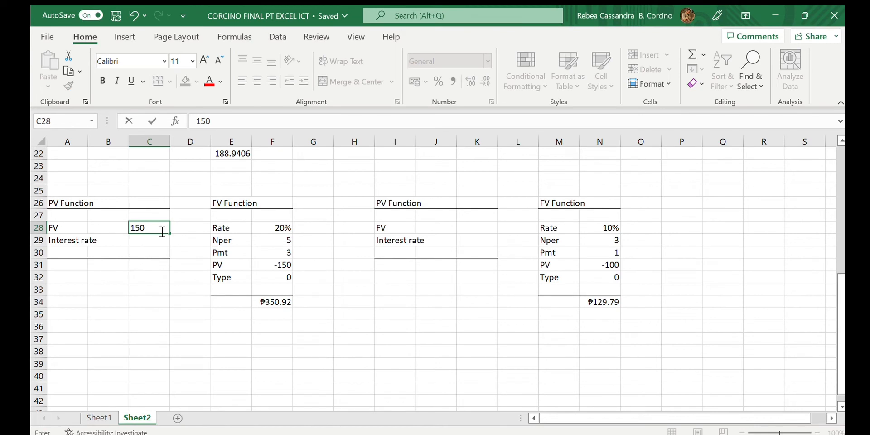
pyautogui.press('Return')
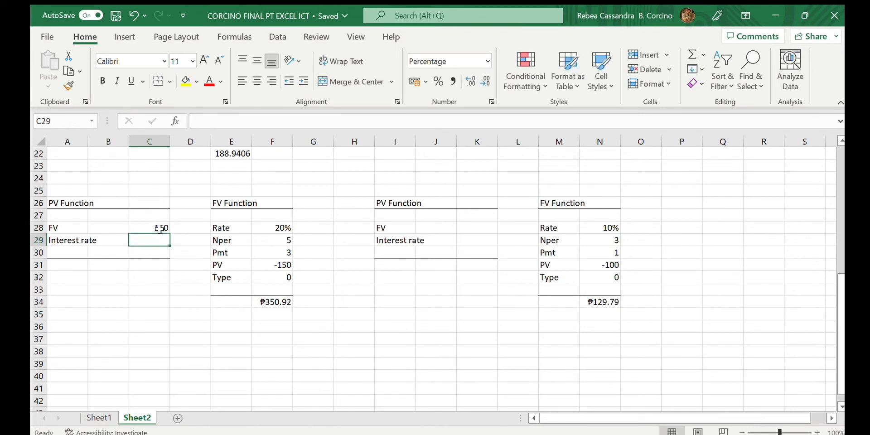
pyautogui.write('20')
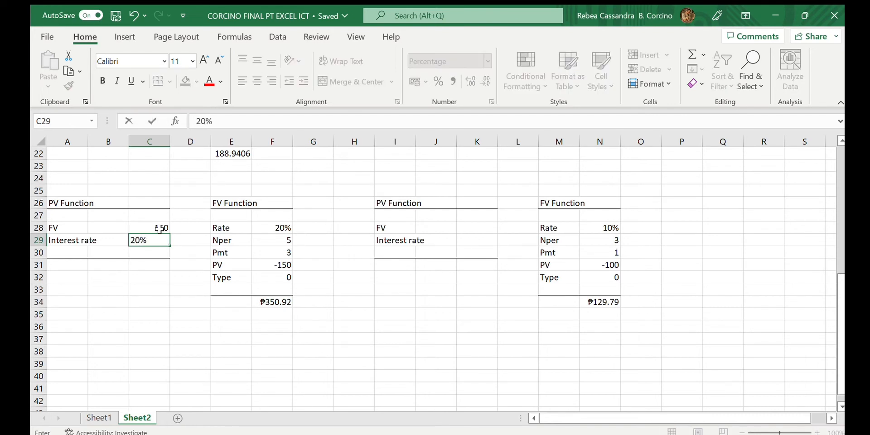
pyautogui.press('Return')
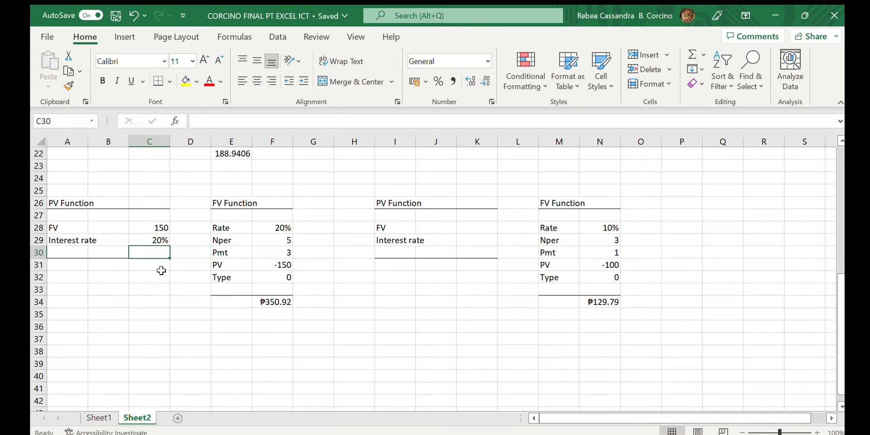
# - Enter the formula =PV(F28,F29,F30,F31,F32) in C31, referencing the FV Function table's rate, nper, pmt, pv and type
pyautogui.click(162, 273)
pyautogui.click(161, 264)
pyautogui.write('=')
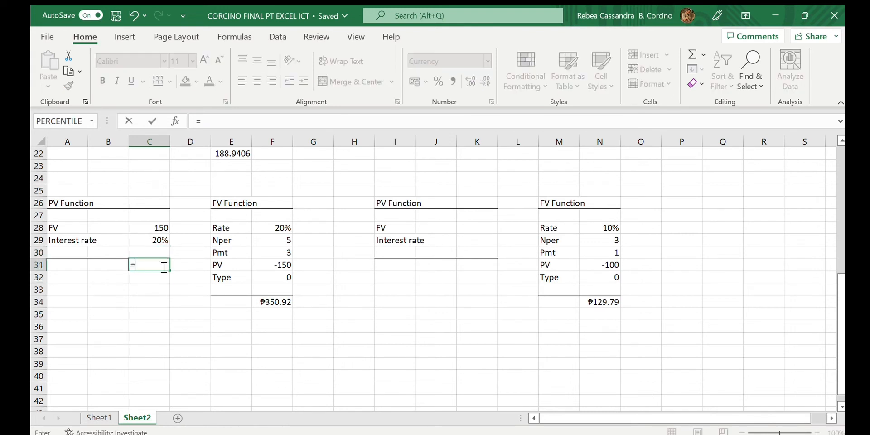
pyautogui.write('PV(')
pyautogui.click(282, 228)
pyautogui.write(',')
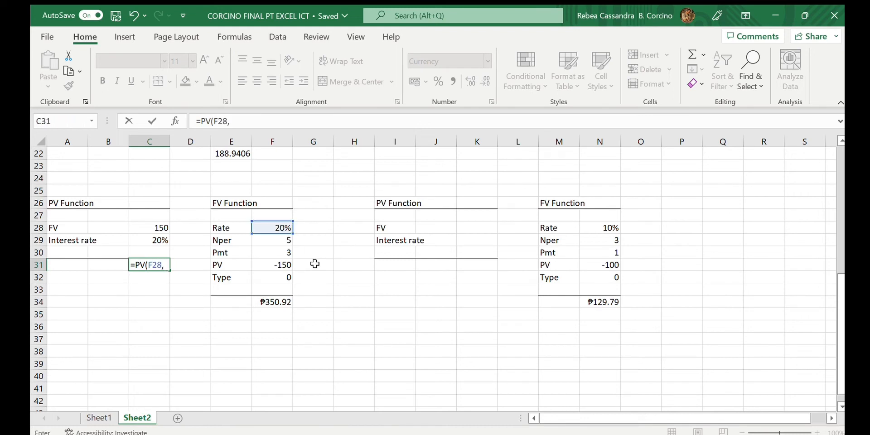
pyautogui.click(287, 241)
pyautogui.write(',')
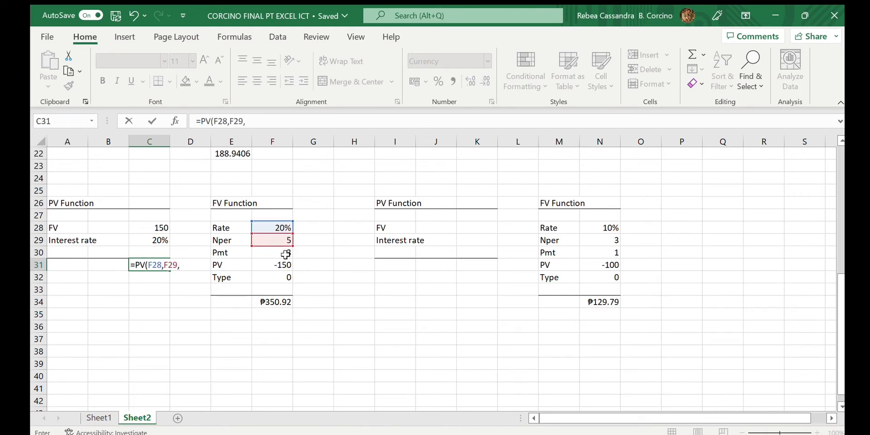
pyautogui.click(285, 253)
pyautogui.write(',')
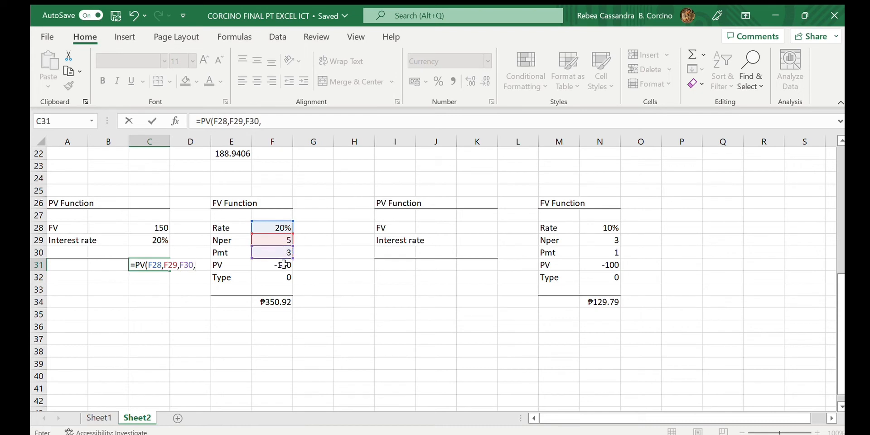
pyautogui.click(283, 265)
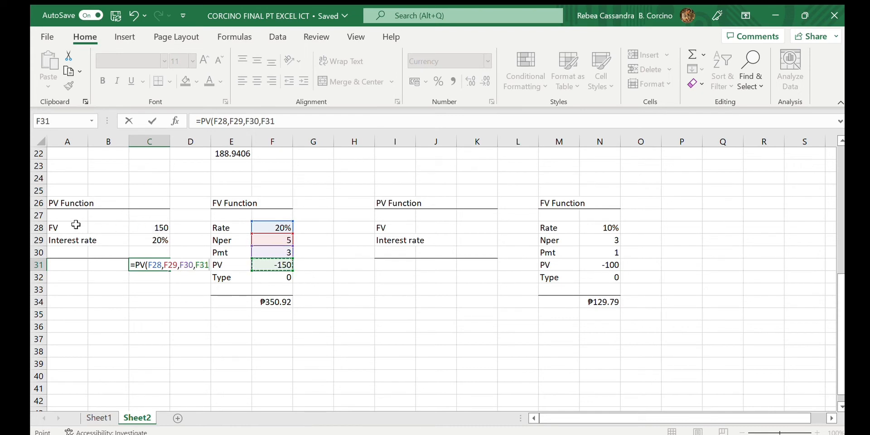
pyautogui.write(',')
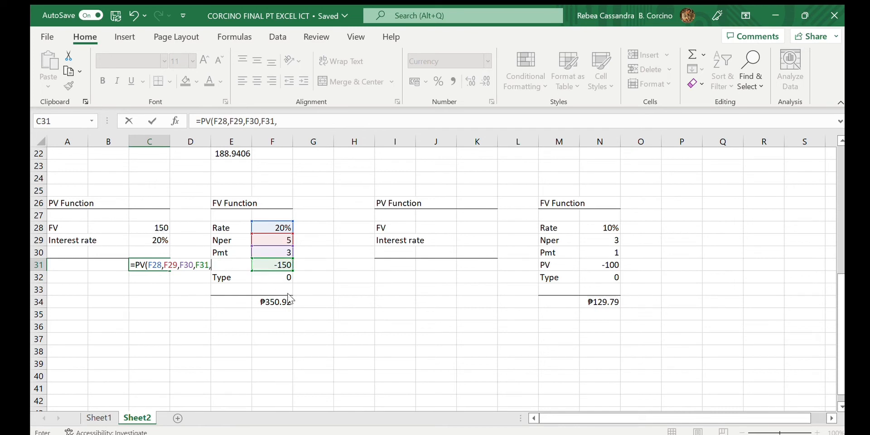
pyautogui.click(283, 277)
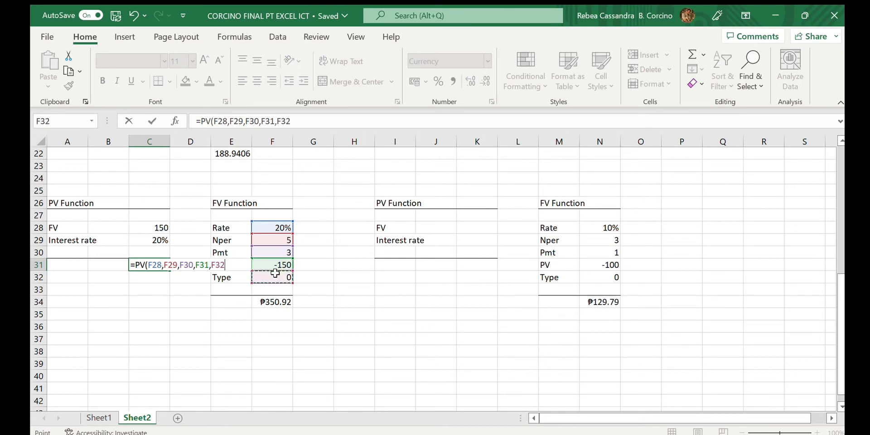
pyautogui.write(')')
pyautogui.press('Return')
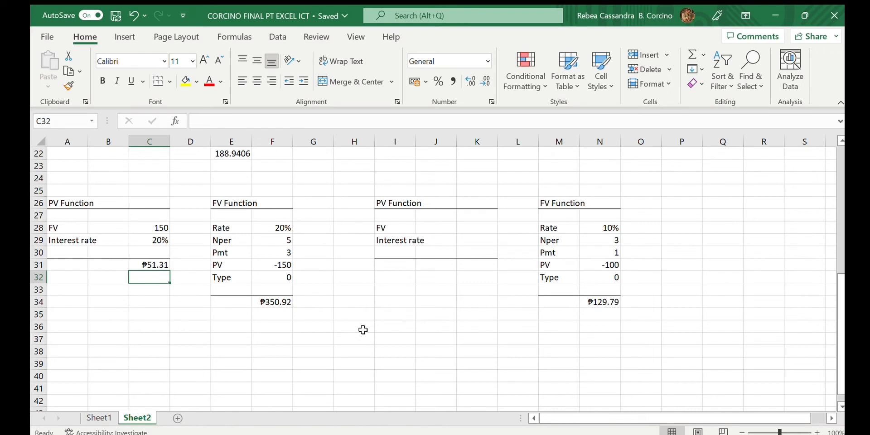
# - Enter the future value 100 in K28 and the interest rate 10% in K29 of the second PV block
pyautogui.click(462, 228)
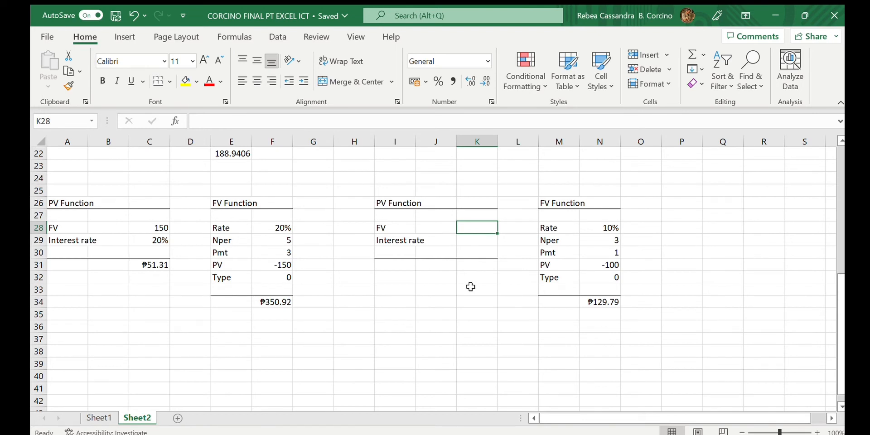
pyautogui.write('100')
pyautogui.press('Return')
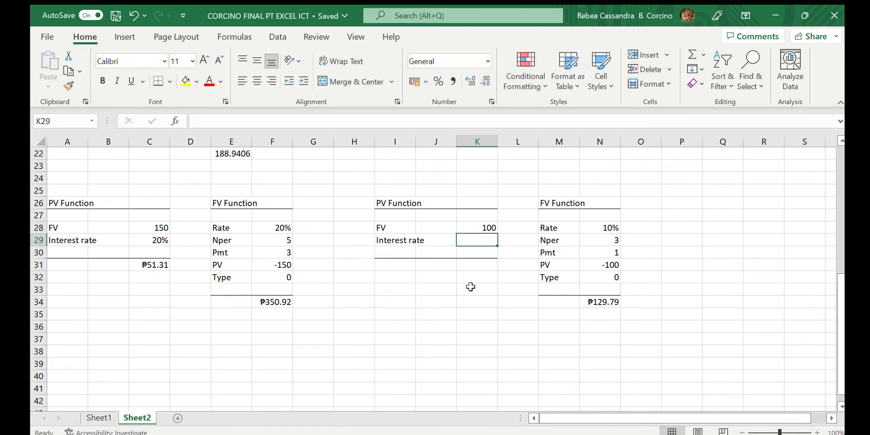
pyautogui.write('10%')
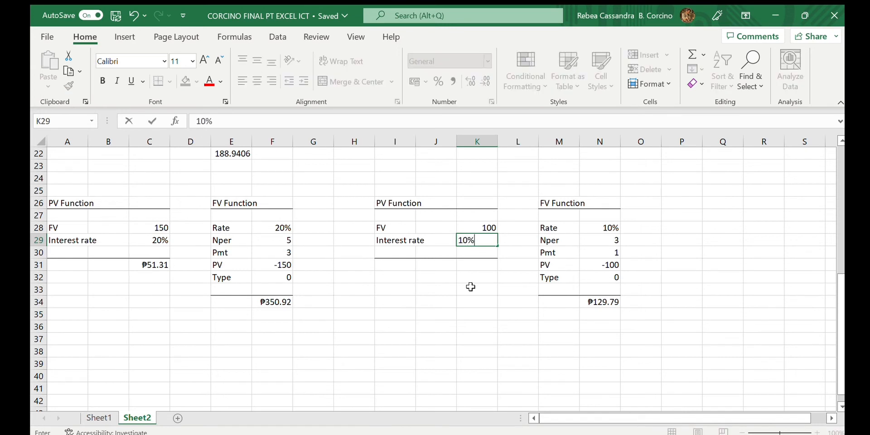
pyautogui.press('Return')
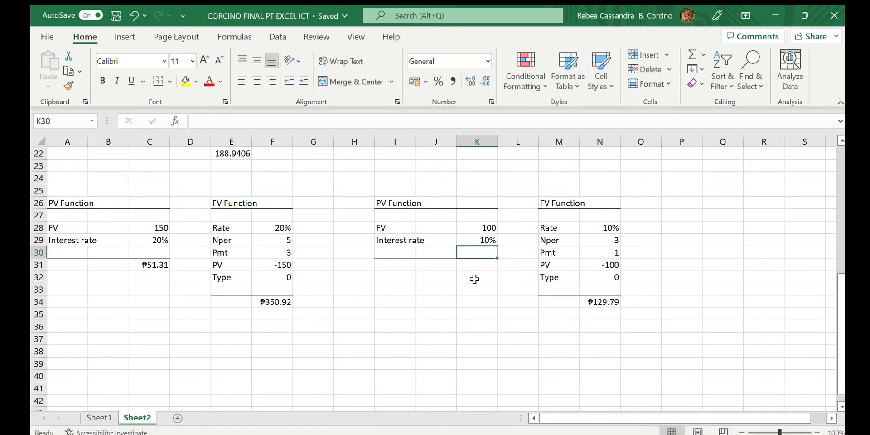
# - Enter the formula =PV(N28,N29,N30,N31,N32) in K31, referencing the second FV Function table
pyautogui.click(478, 266)
pyautogui.write('=')
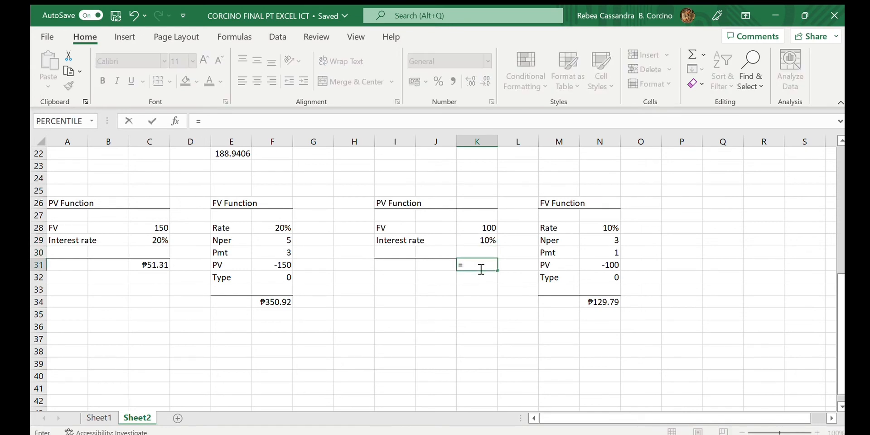
pyautogui.write('PV(')
pyautogui.click(611, 229)
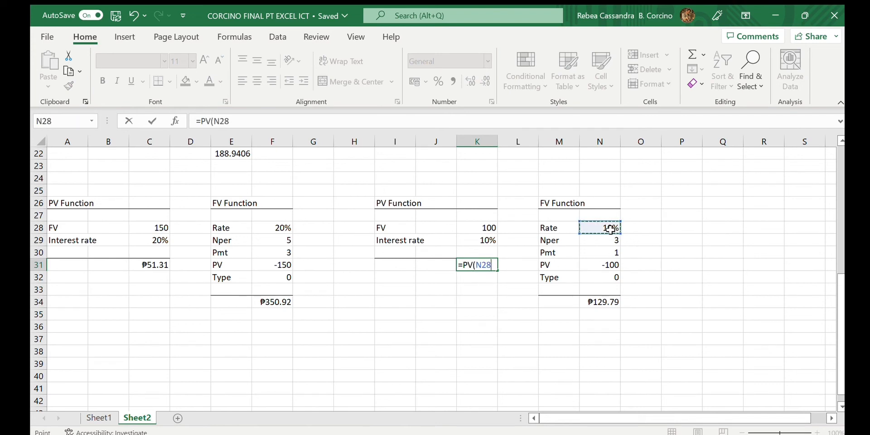
pyautogui.write(',')
pyautogui.click(615, 243)
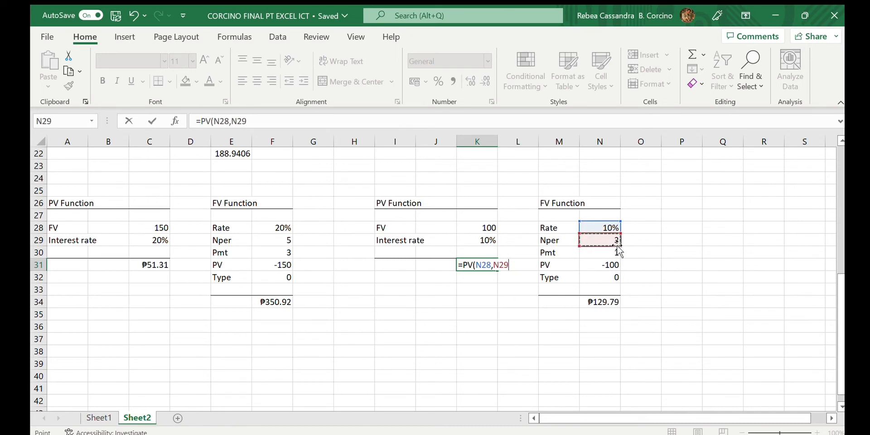
pyautogui.write(',')
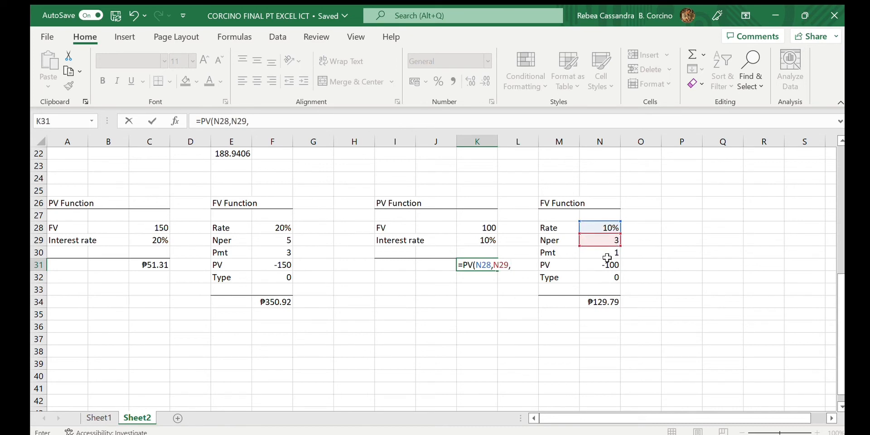
pyautogui.click(611, 253)
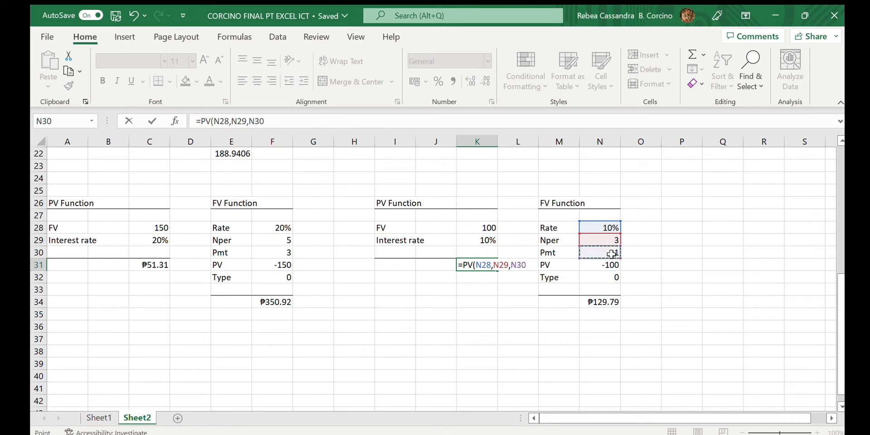
pyautogui.write(',')
pyautogui.click(600, 266)
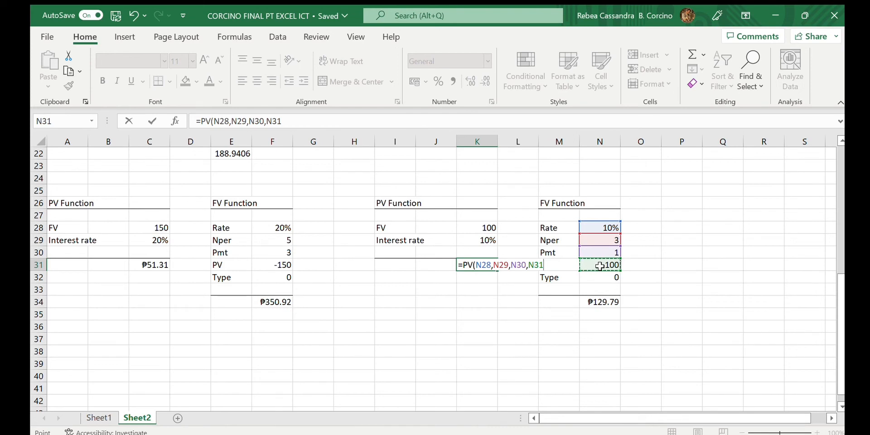
pyautogui.write(',')
pyautogui.click(607, 275)
pyautogui.write(')')
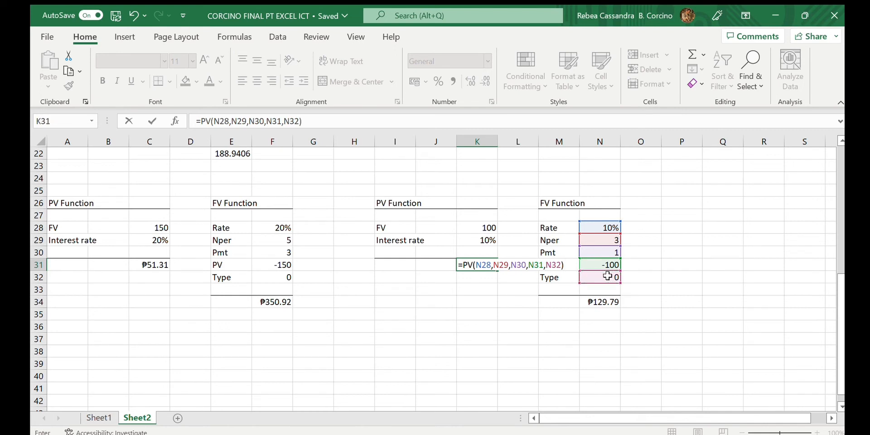
pyautogui.press('Return')
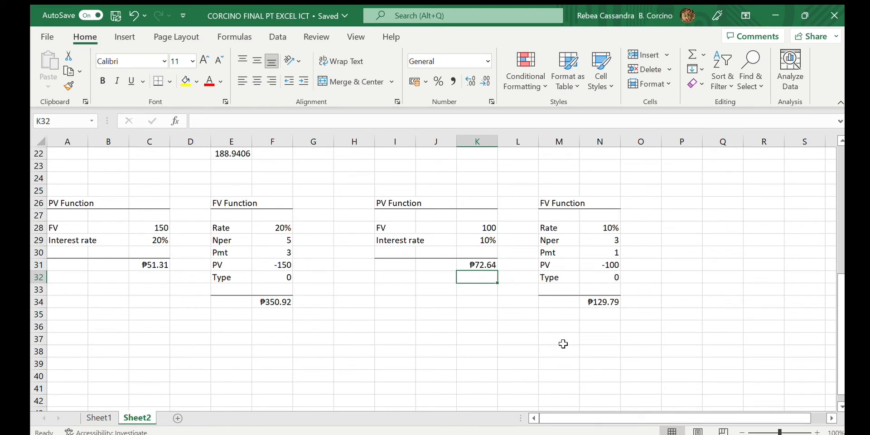
# - Enter the heading "NPV Function" in cell A38 further down the sheet
pyautogui.scroll(-5, 476, 324)
pyautogui.click(272, 227)
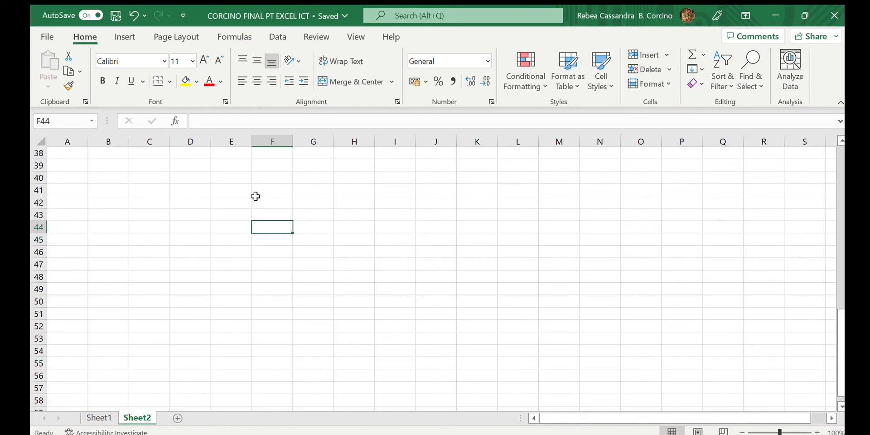
pyautogui.click(77, 155)
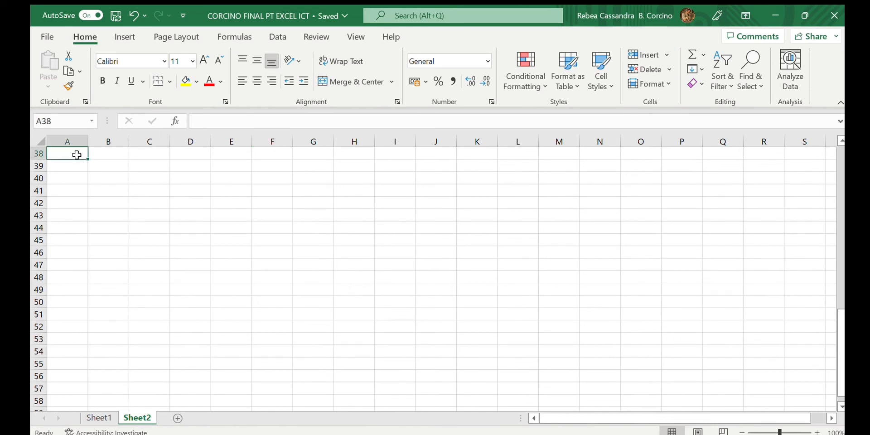
pyautogui.write('NPV Functi')
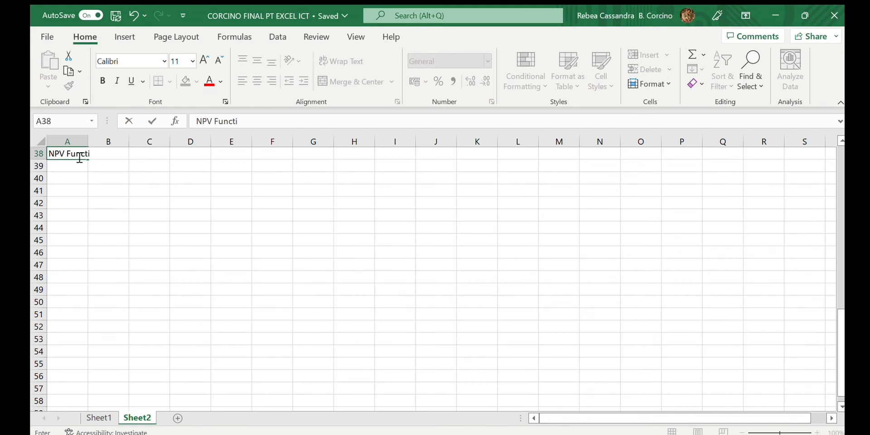
pyautogui.write('on')
pyautogui.press('Return')
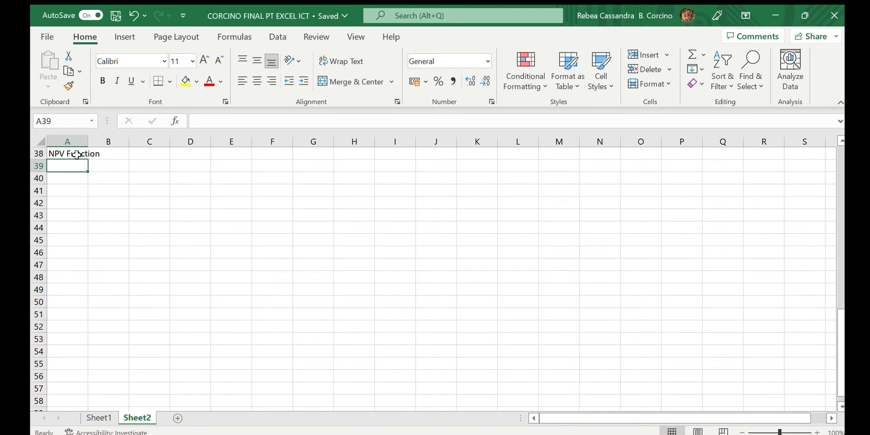
pyautogui.press('Down')
pyautogui.write('=')
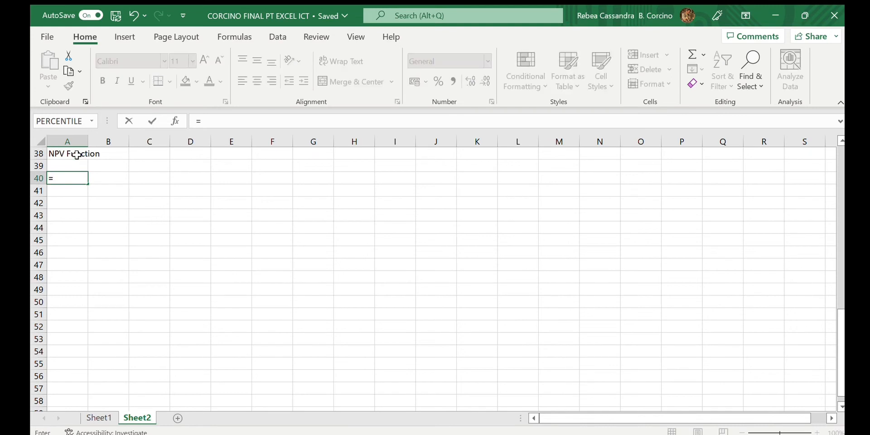
pyautogui.write('NPV(')
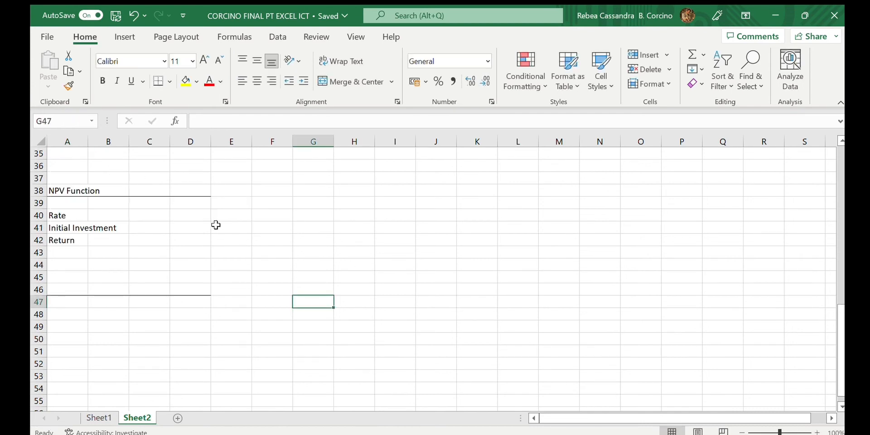
# - Enter the NPV rate 5% in D40 and the initial investment -1500 in D41
pyautogui.click(184, 216)
pyautogui.write('5%')
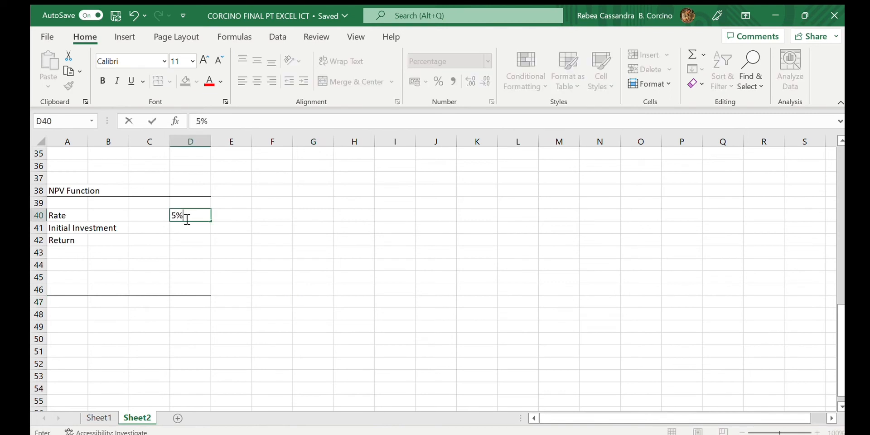
pyautogui.press('Return')
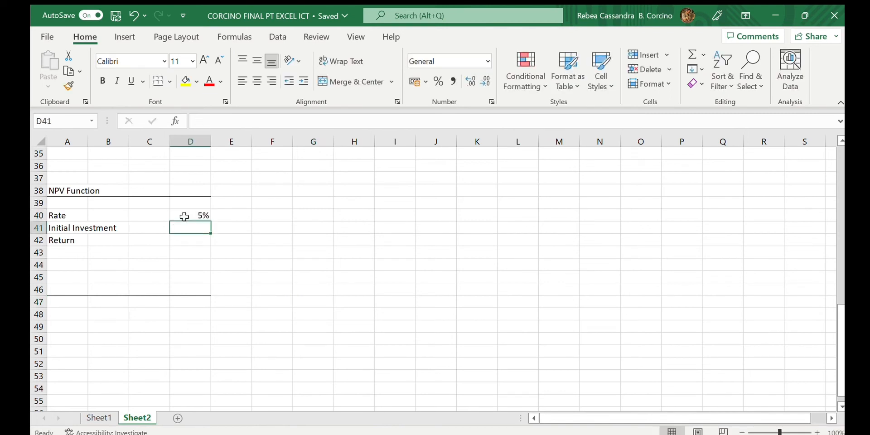
pyautogui.write('-1500')
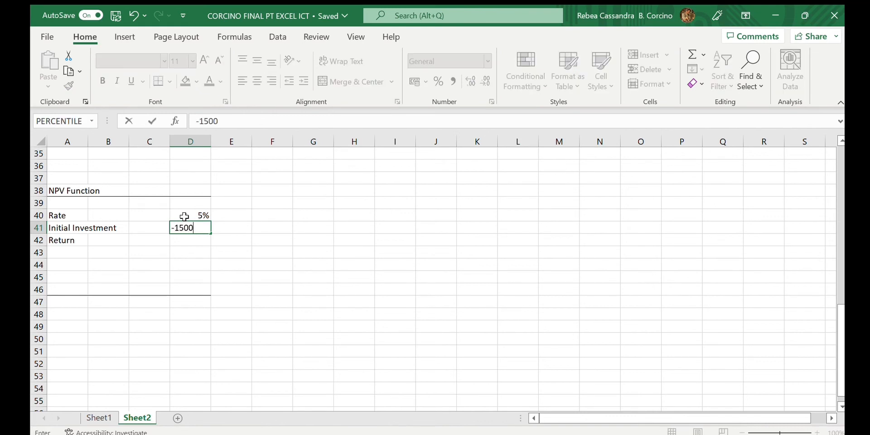
pyautogui.press('Return')
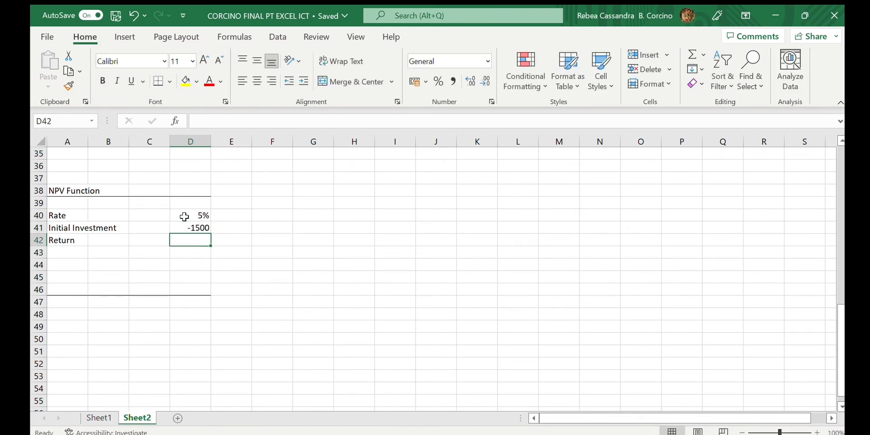
# - Enter the returns 400, 500, 500 and 400 in D42 through D45
pyautogui.write('400')
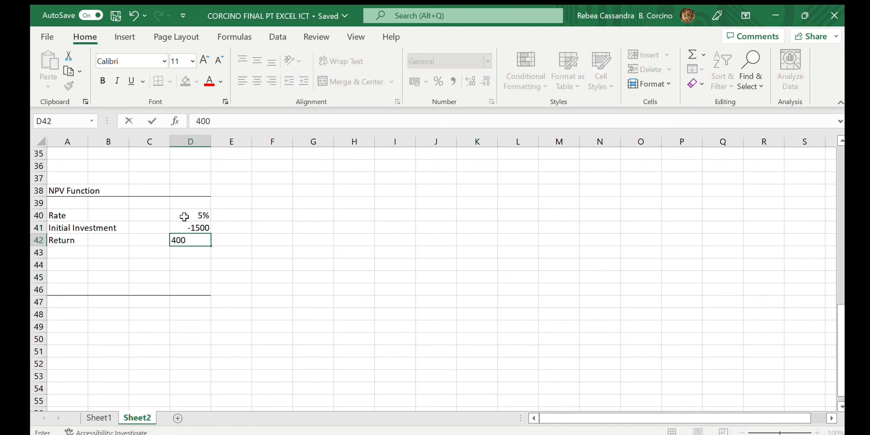
pyautogui.press('Return')
pyautogui.write('500')
pyautogui.press('Return')
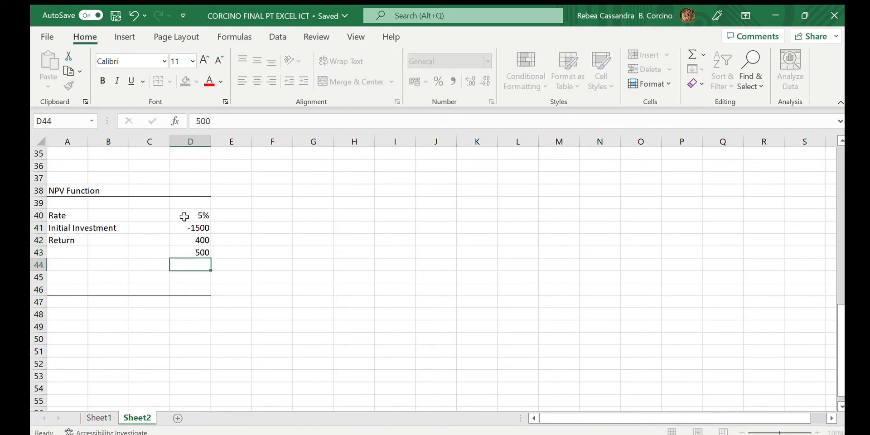
pyautogui.write('500')
pyautogui.press('Return')
pyautogui.write('400')
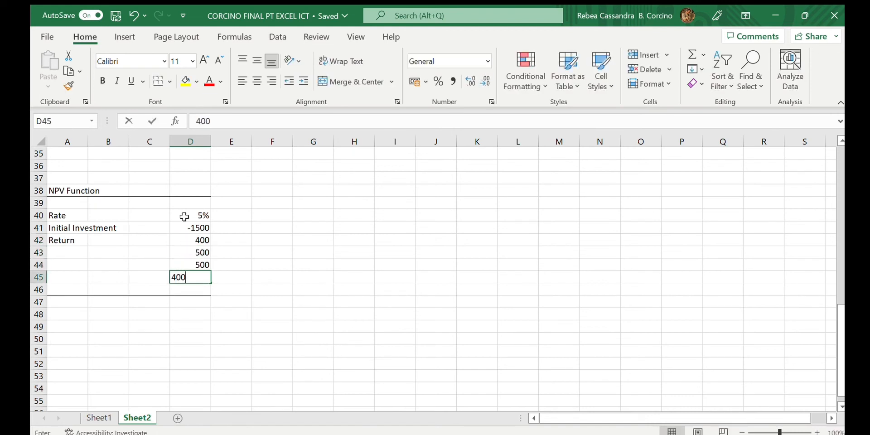
pyautogui.press('Return')
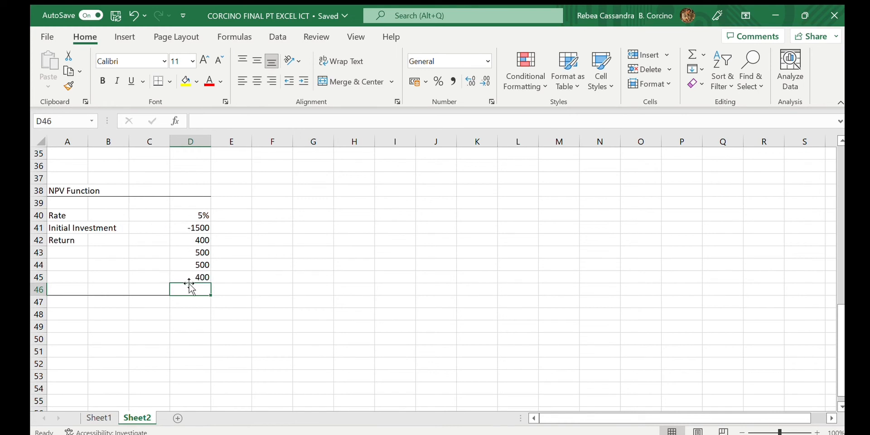
# - Enter the formula =NPV(D40,D41:D45) in D47, referencing the rate and the cash flow range
pyautogui.click(192, 308)
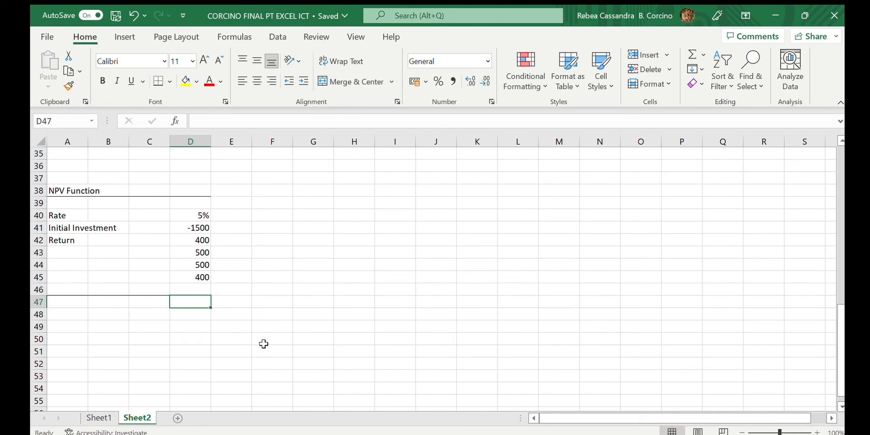
pyautogui.write('=NPV')
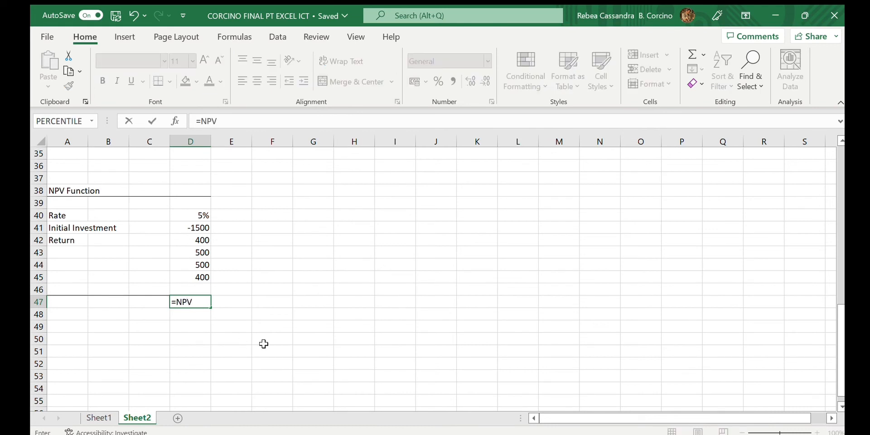
pyautogui.write('(')
pyautogui.click(201, 214)
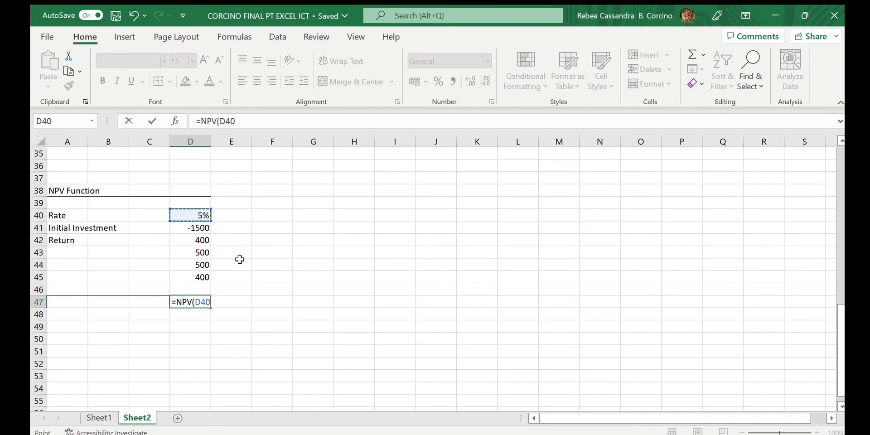
pyautogui.write(',')
pyautogui.click(194, 228)
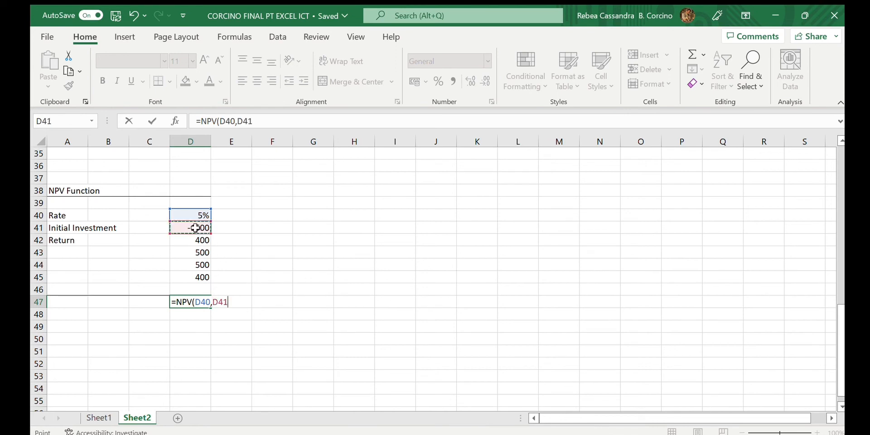
pyautogui.moveTo(195, 228); pyautogui.dragTo(197, 274)
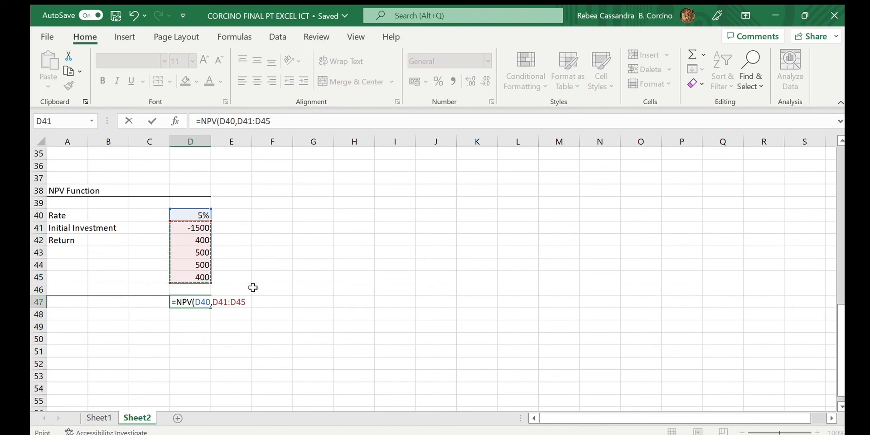
pyautogui.write(')')
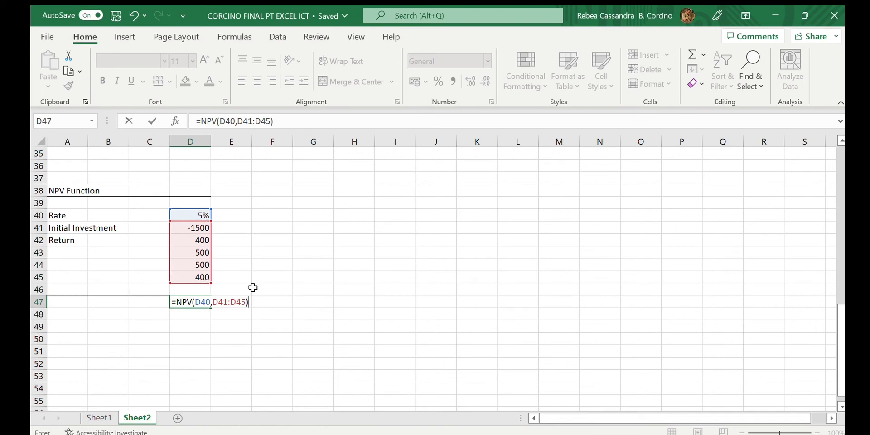
pyautogui.press('Return')
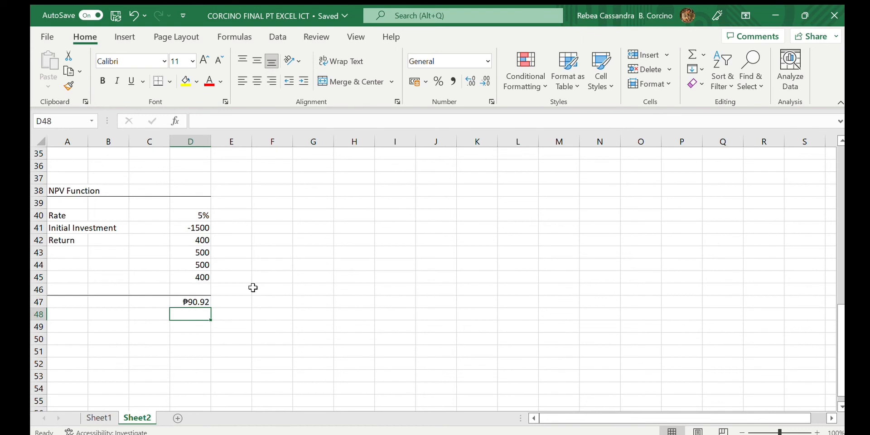
# - Enter the heading "XNPV Function" in cell A51 further down the sheet
pyautogui.scroll(-5, 253, 288)
pyautogui.click(285, 267)
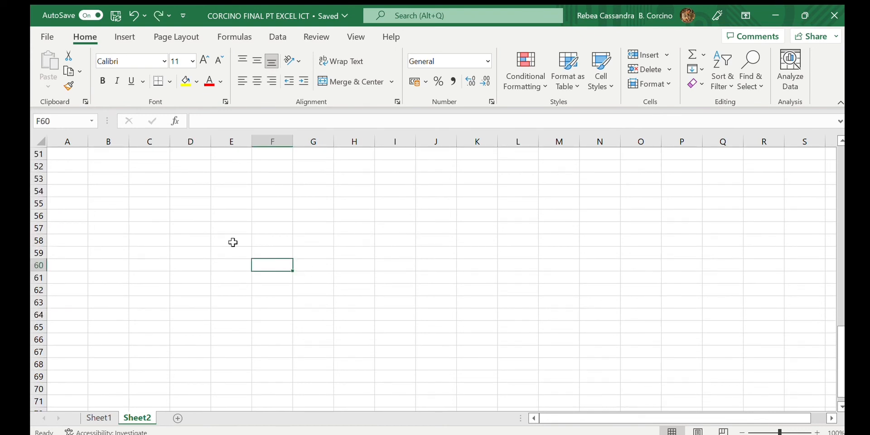
pyautogui.click(84, 156)
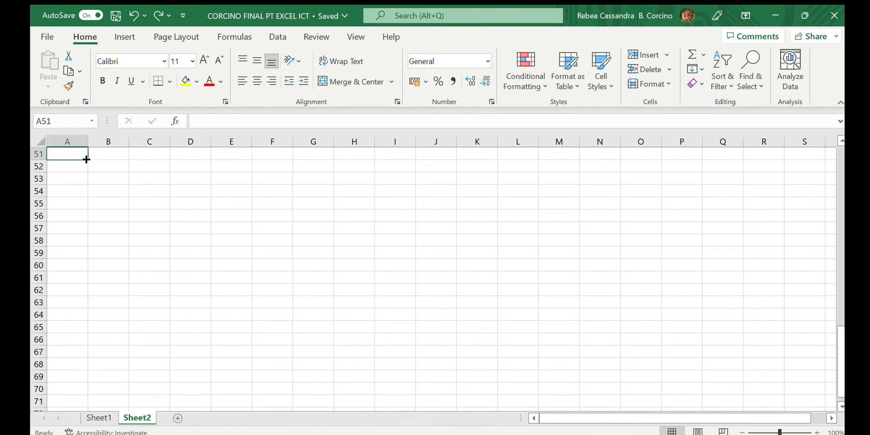
pyautogui.write('XNPV Funct')
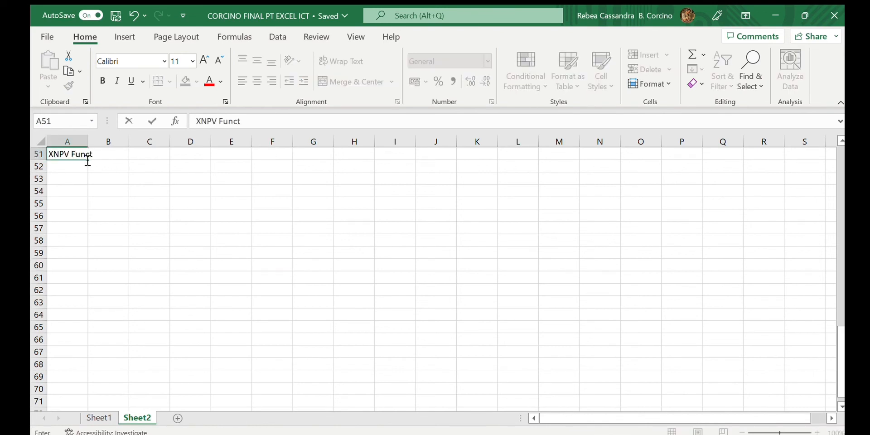
pyautogui.write('ion')
pyautogui.press('Return')
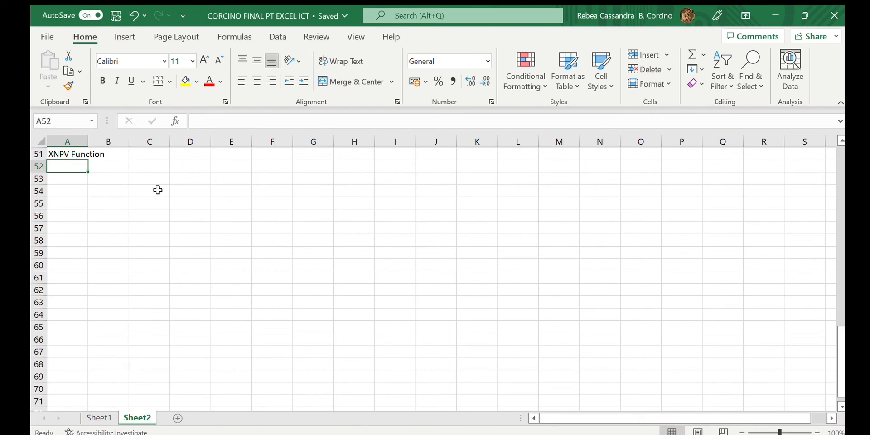
pyautogui.press('Down')
pyautogui.write('=')
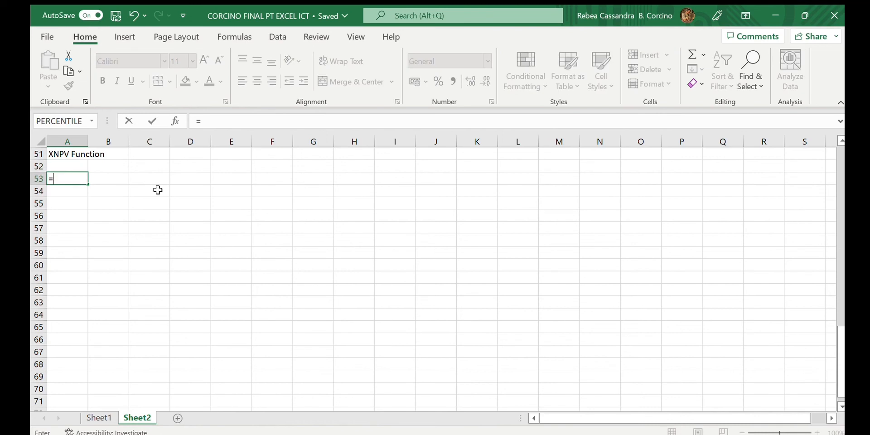
pyautogui.write('XNPV(')
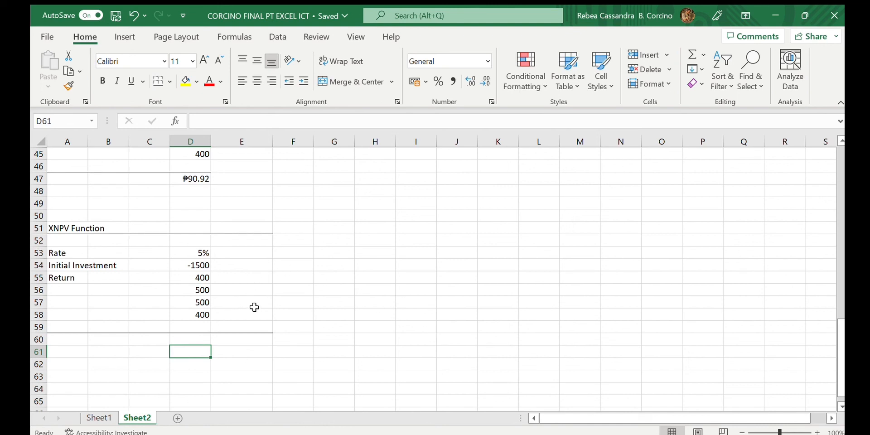
# - Enter the dates 09/09/2019 and 09/09/2020 in E54 and E55 beside the XNPV cash flows
pyautogui.click(253, 267)
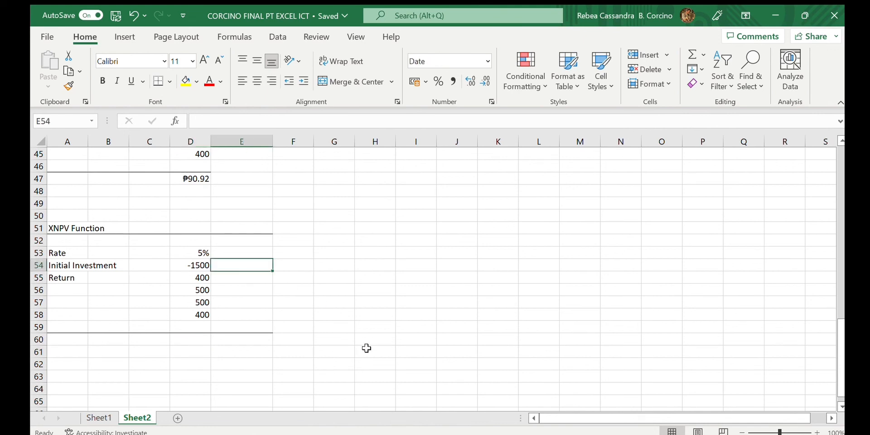
pyautogui.write('09/09')
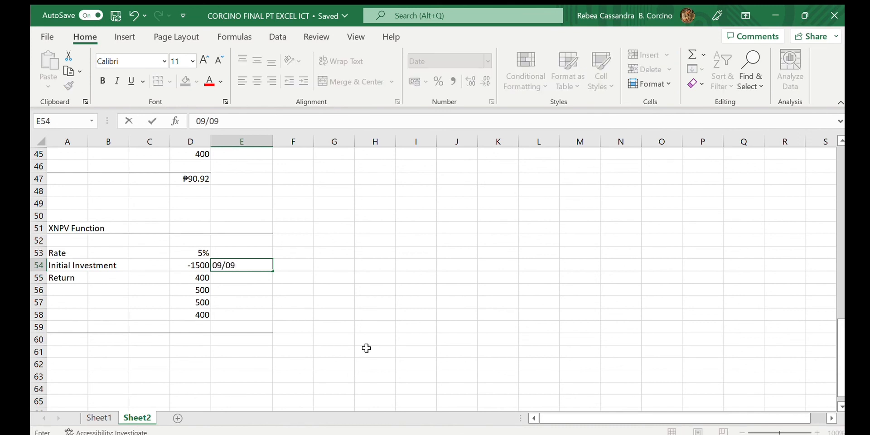
pyautogui.write('/2019')
pyautogui.press('Return')
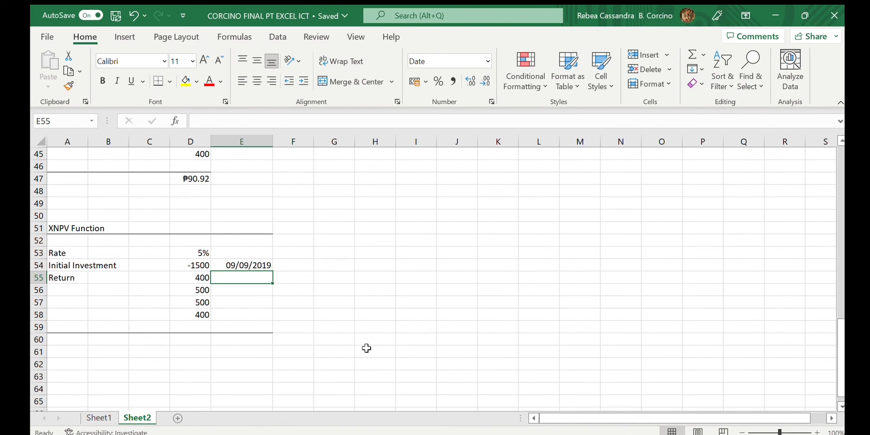
pyautogui.write('09/09/')
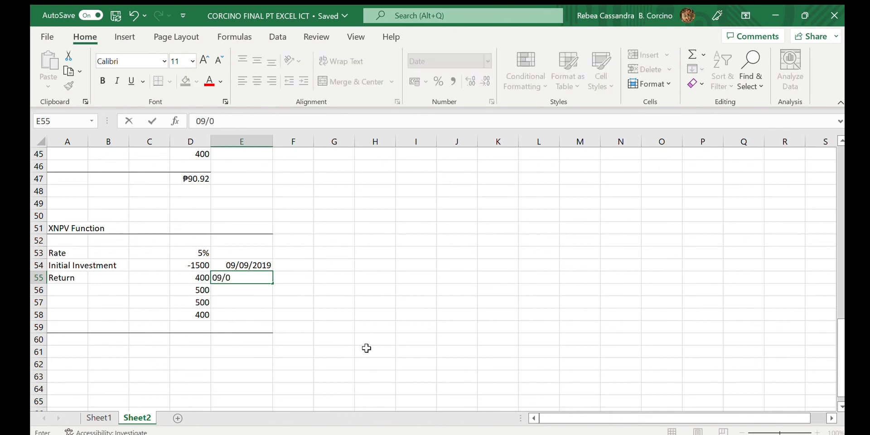
pyautogui.write('2020')
pyautogui.press('Return')
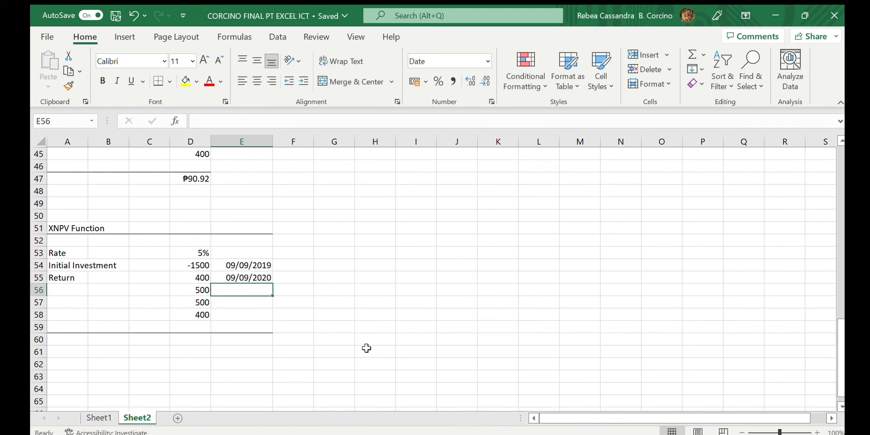
# - Enter the dates 09/09/2021, 09/09/2022 and 09/09/2023 in E56 through E58
pyautogui.write('09/0')
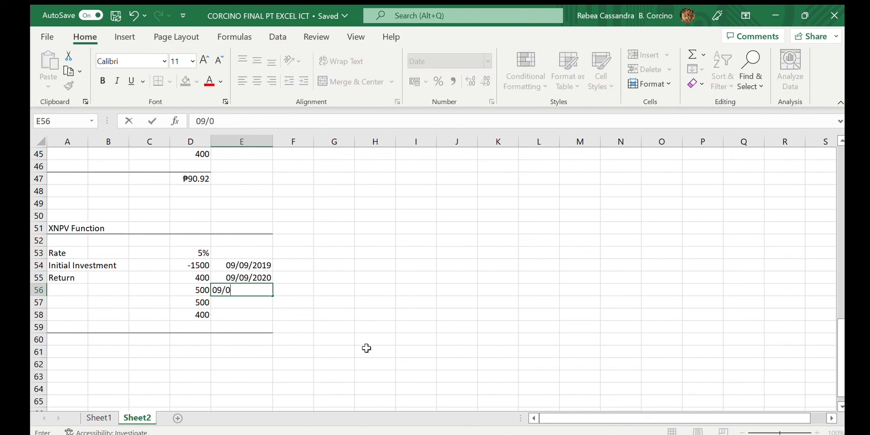
pyautogui.write('9/2021')
pyautogui.press('Return')
pyautogui.write('/')
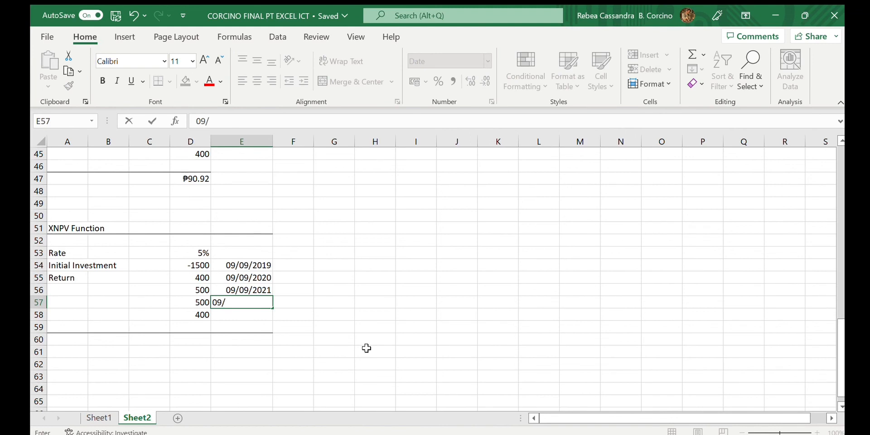
pyautogui.write('09/2022')
pyautogui.press('Return')
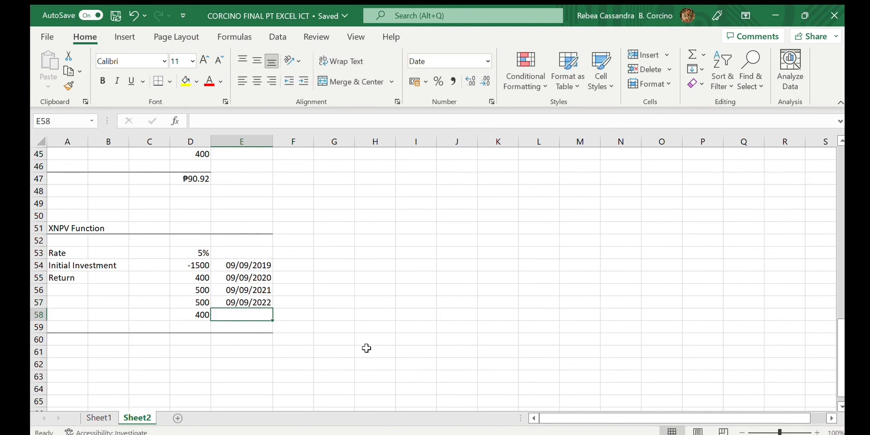
pyautogui.write('09')
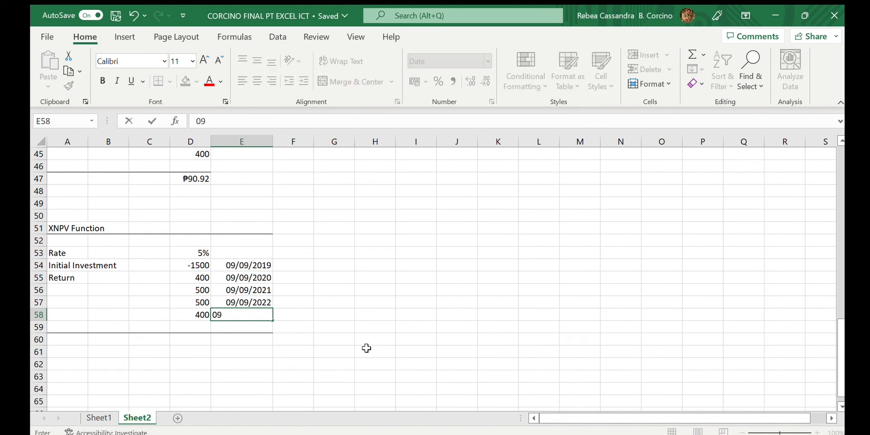
pyautogui.write('/09/2021')
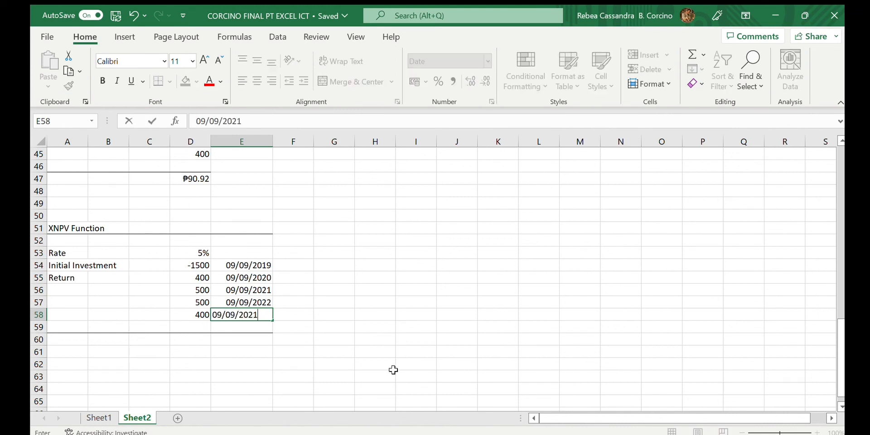
pyautogui.press('BackSpace')
pyautogui.write('3')
pyautogui.press('Return')
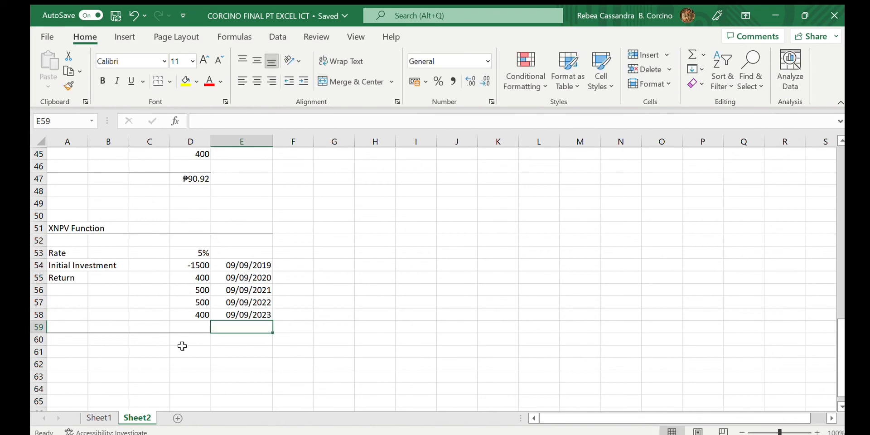
# - Enter the formula =XNPV(D53,D54:D58,E54:E58) in D60, referencing the rate, the cash flows and their dates
pyautogui.click(198, 340)
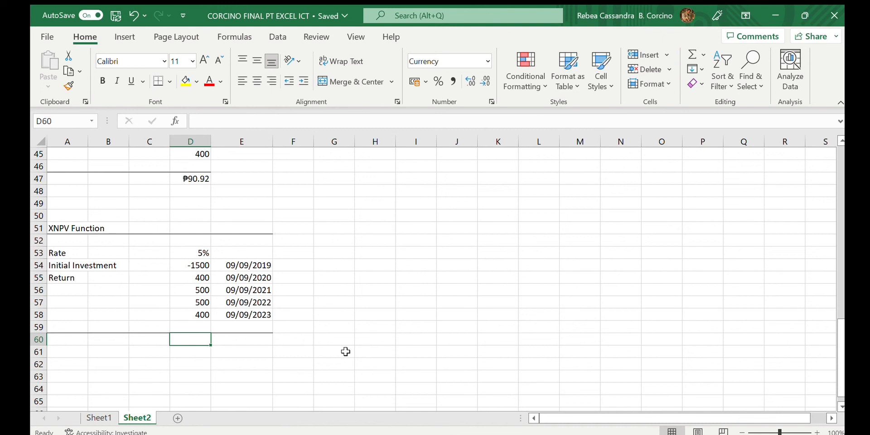
pyautogui.write('=')
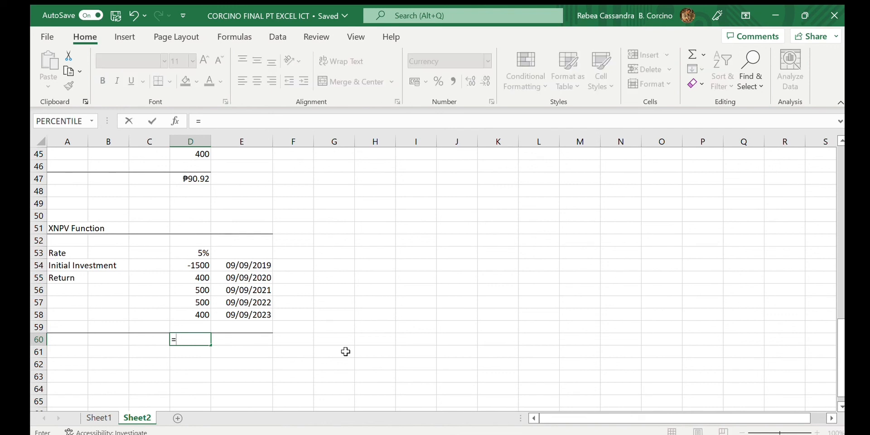
pyautogui.write('XNPV(')
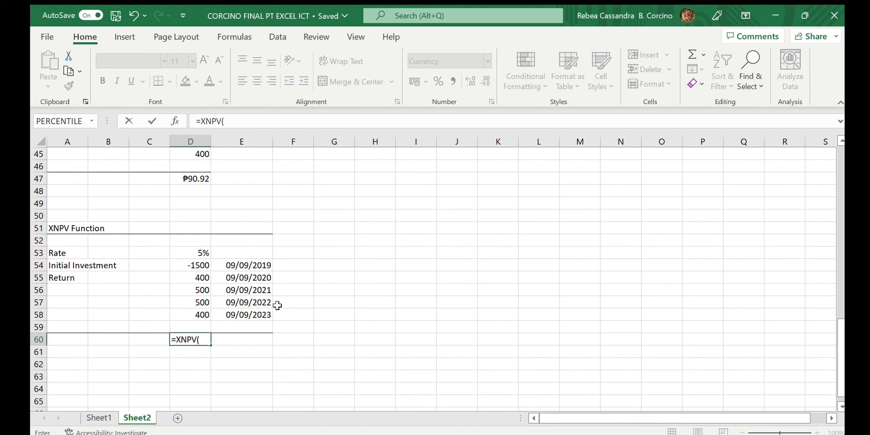
pyautogui.click(201, 253)
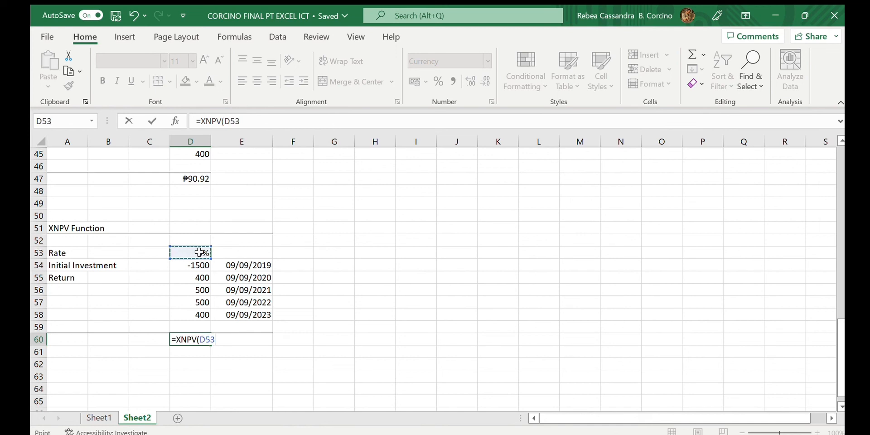
pyautogui.write(',')
pyautogui.moveTo(198, 266); pyautogui.dragTo(196, 315)
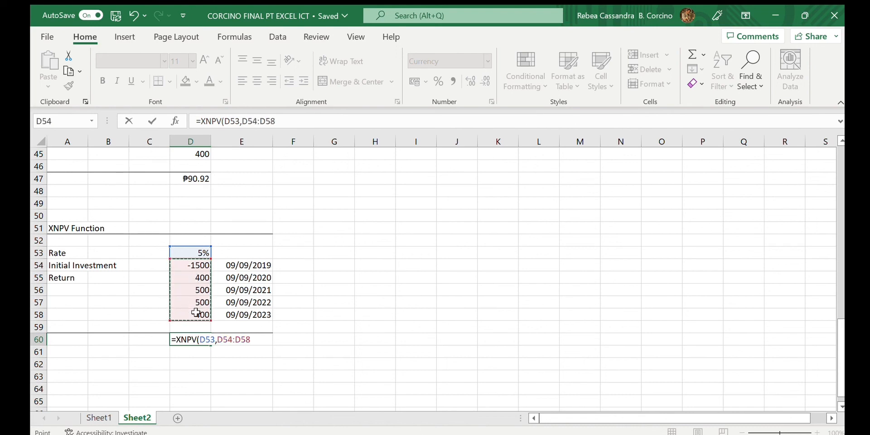
pyautogui.write(',')
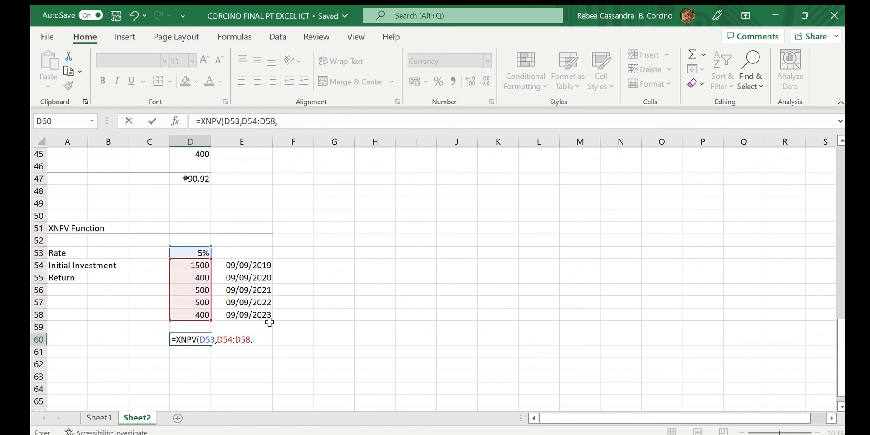
pyautogui.click(250, 265)
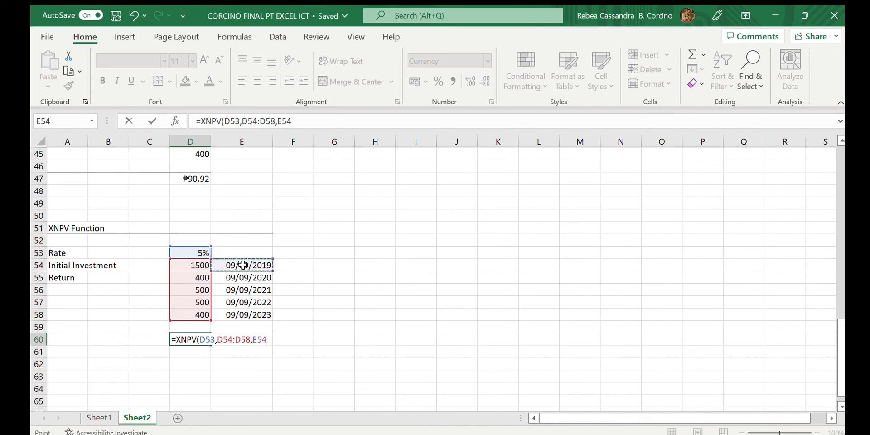
pyautogui.moveTo(249, 266); pyautogui.dragTo(249, 316)
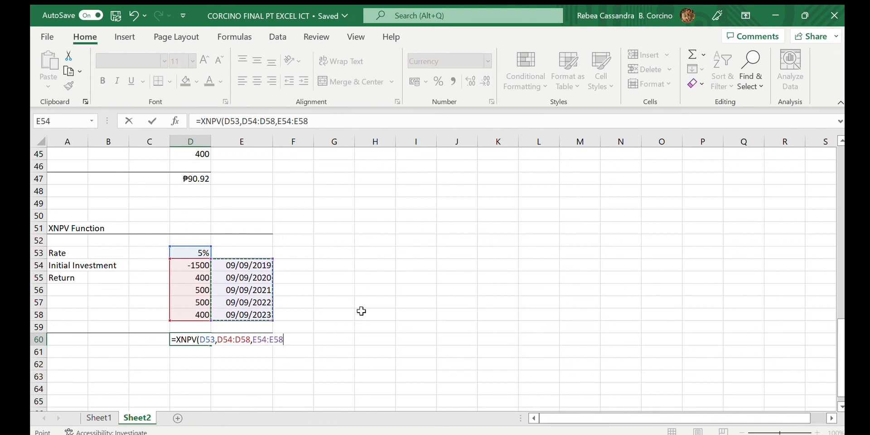
pyautogui.write(')')
pyautogui.press('Return')
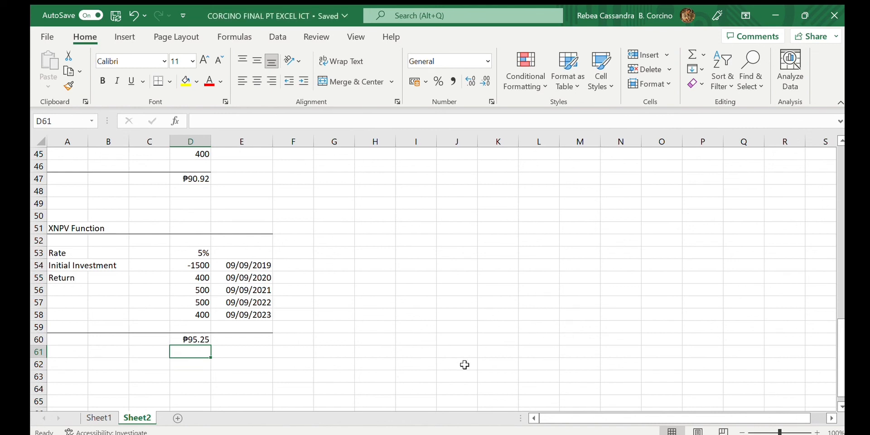
pyautogui.click(452, 372)
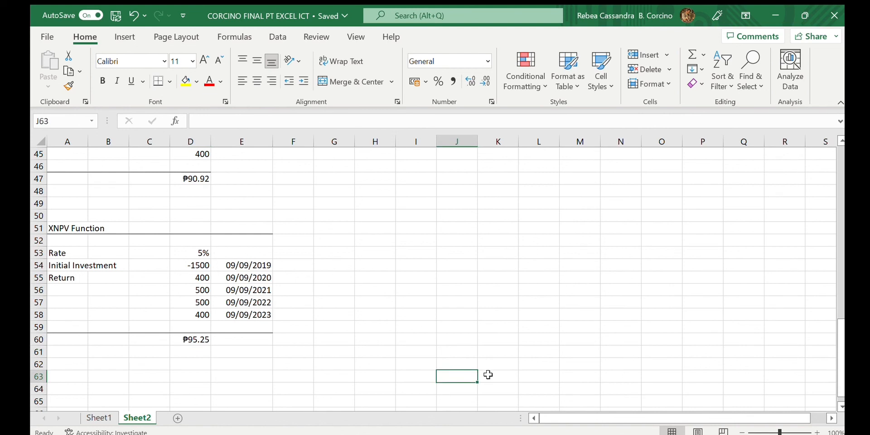